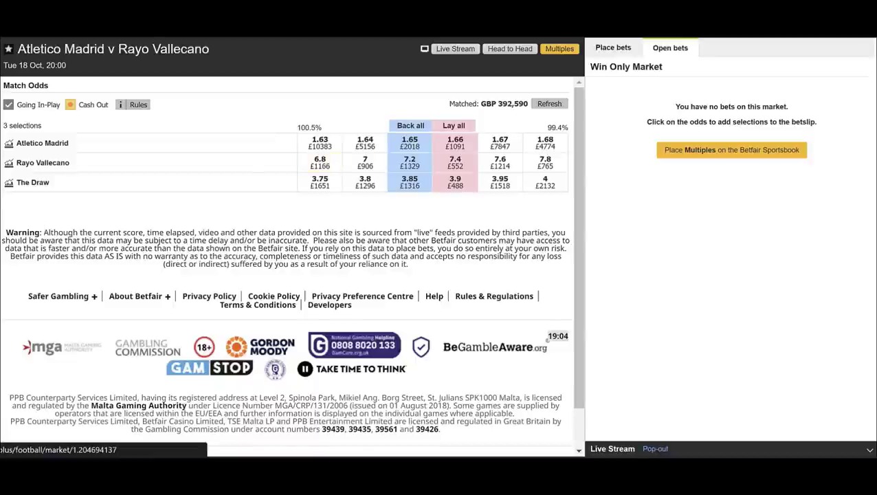
# In the Atletico Madrid v Rayo Vallecano Correct Score market, add back bets on 2-0, 1-1, 1-0 and 2-1 to the betslip.
pyautogui.click(3, 222)
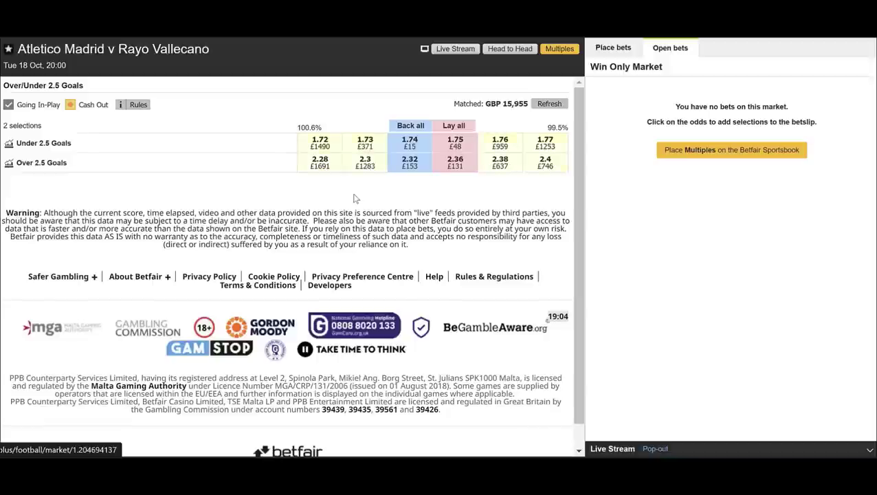
pyautogui.click(179, 202)
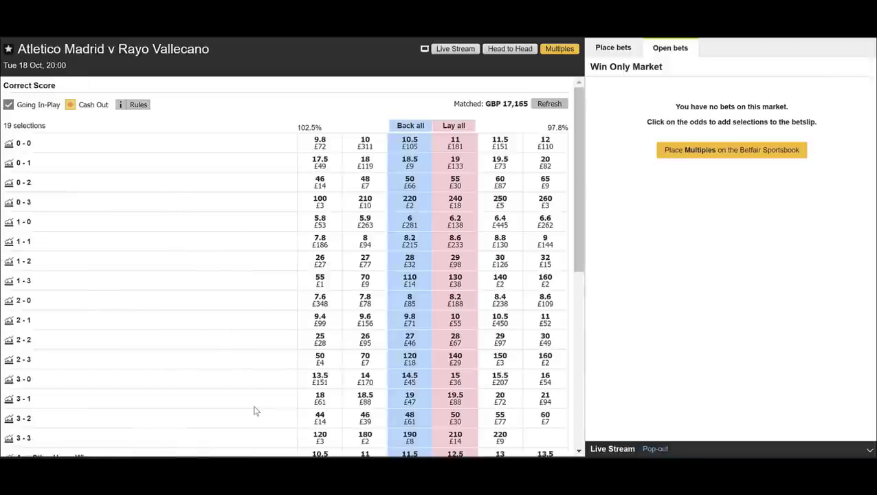
pyautogui.click(410, 301)
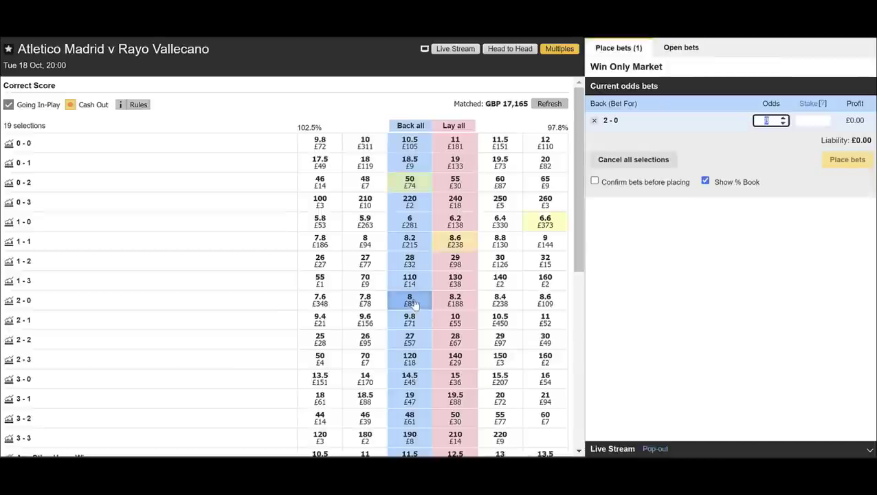
pyautogui.click(421, 244)
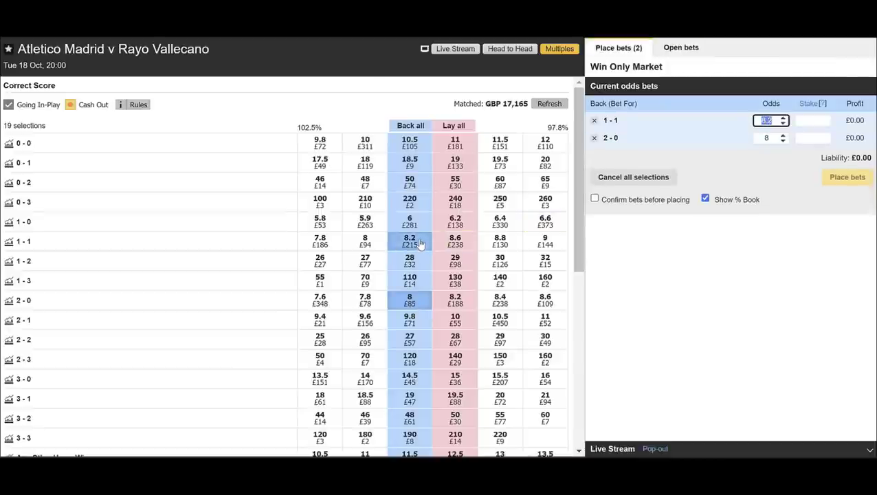
pyautogui.click(410, 223)
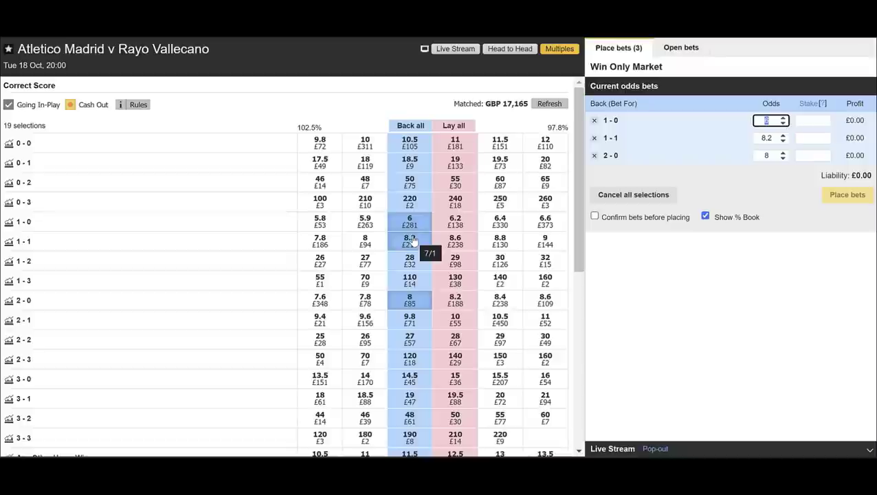
pyautogui.click(398, 324)
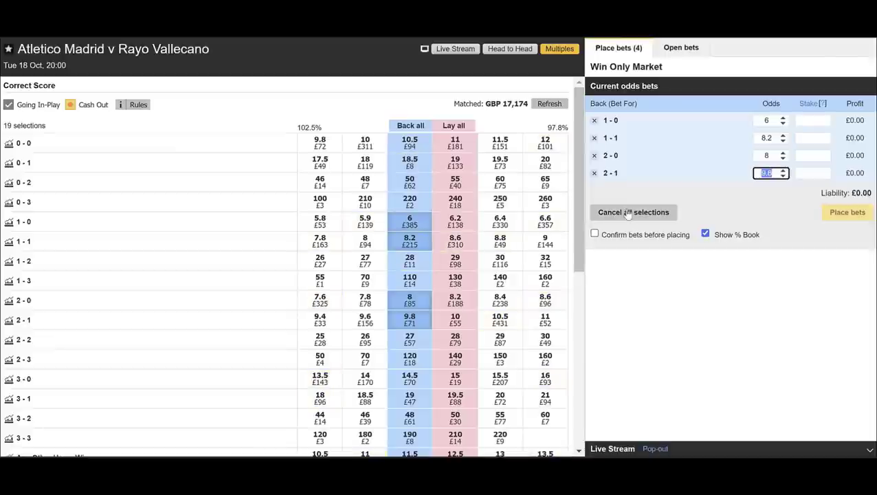
# Spread a total stake of GBP 100 across the four selected back bets.
pyautogui.moveTo(605, 120); pyautogui.dragTo(612, 119)
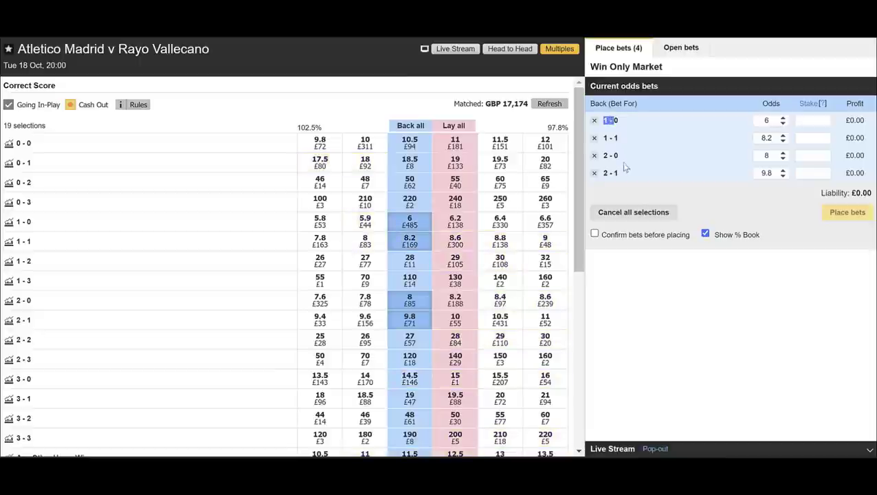
pyautogui.click(814, 113)
pyautogui.click(814, 112)
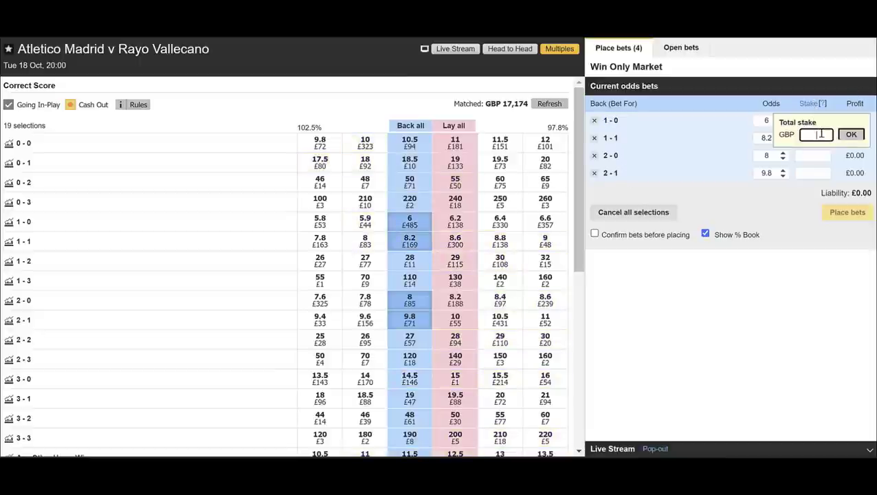
pyautogui.write('100')
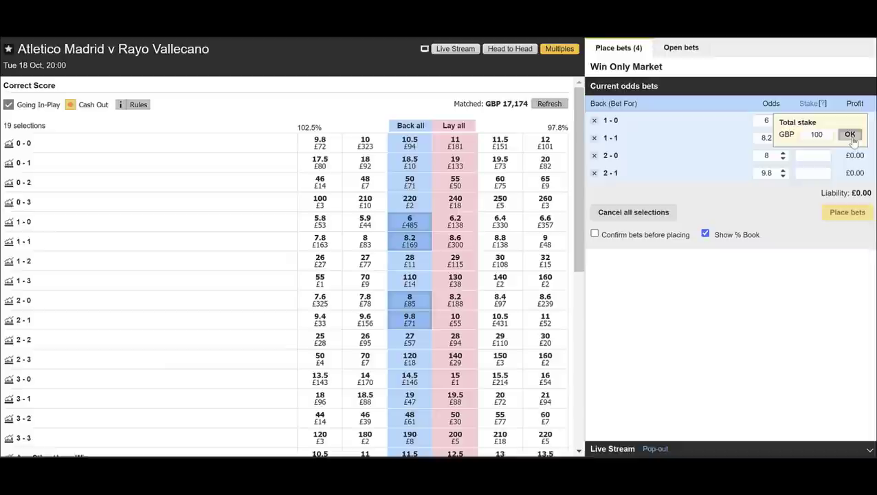
pyautogui.click(852, 134)
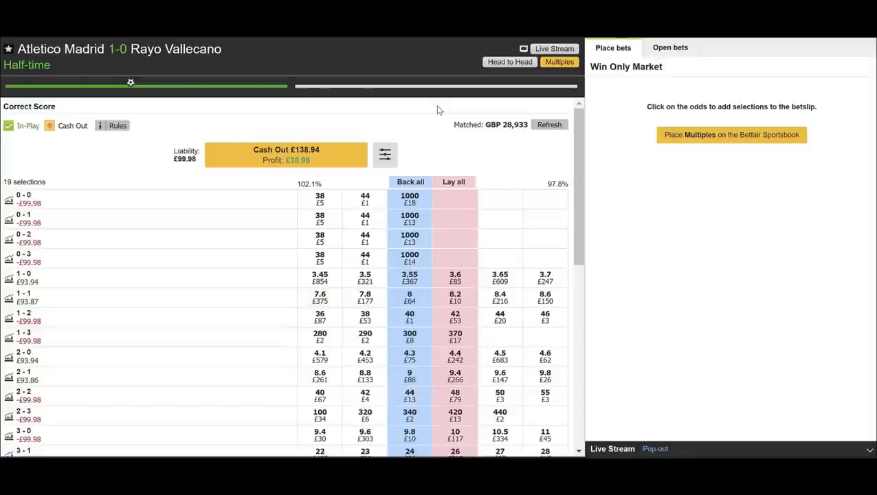
# Lay the 1-0 score at odds of 3.6 with a backer's stake of £35, and check the outcomes for 1-2 and 1-1.
pyautogui.moveTo(130, 84)
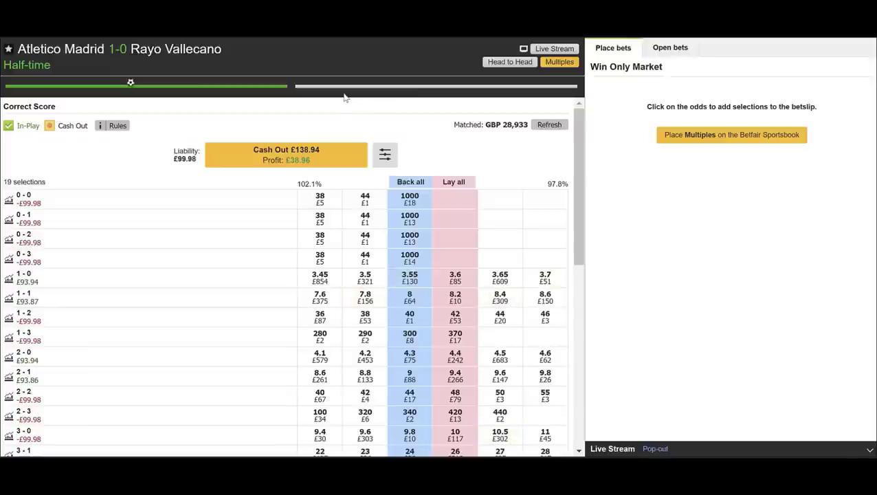
pyautogui.moveTo(313, 153)
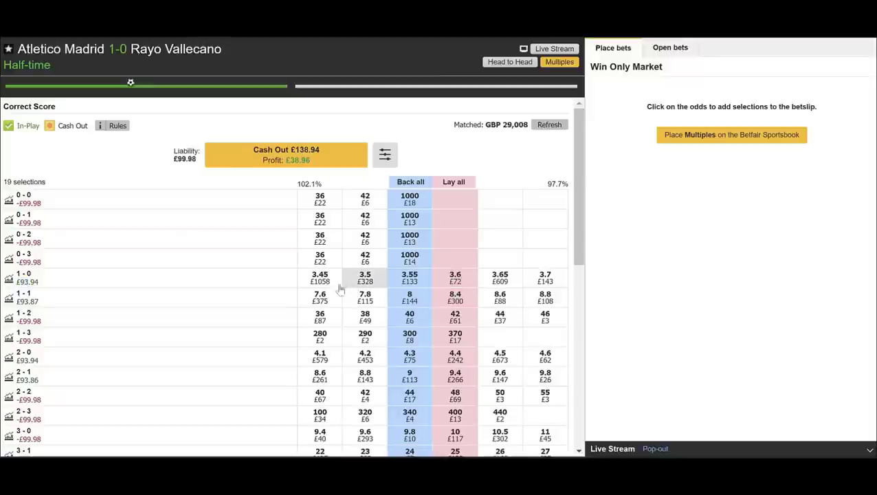
pyautogui.click(455, 277)
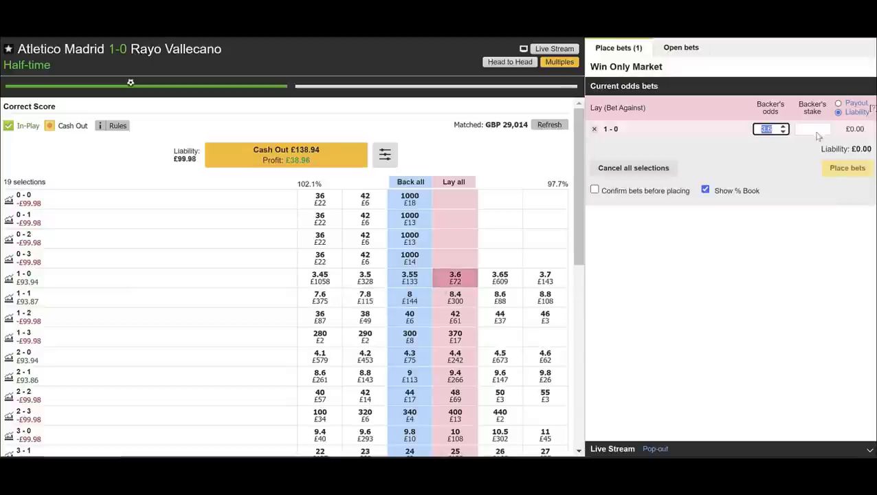
pyautogui.click(813, 130)
pyautogui.write('35')
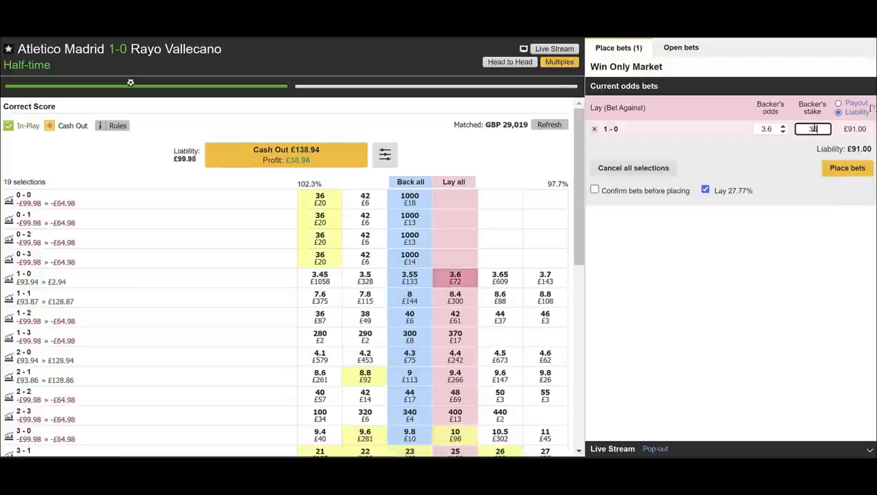
pyautogui.click(847, 168)
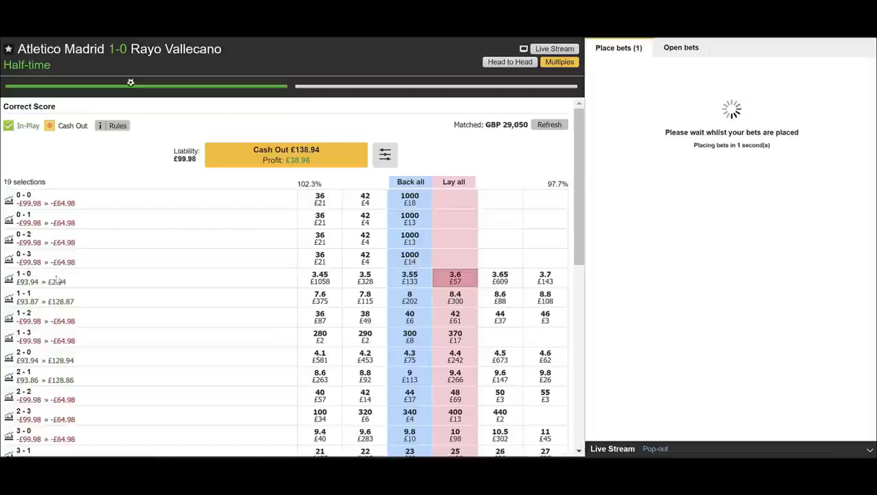
pyautogui.click(838, 162)
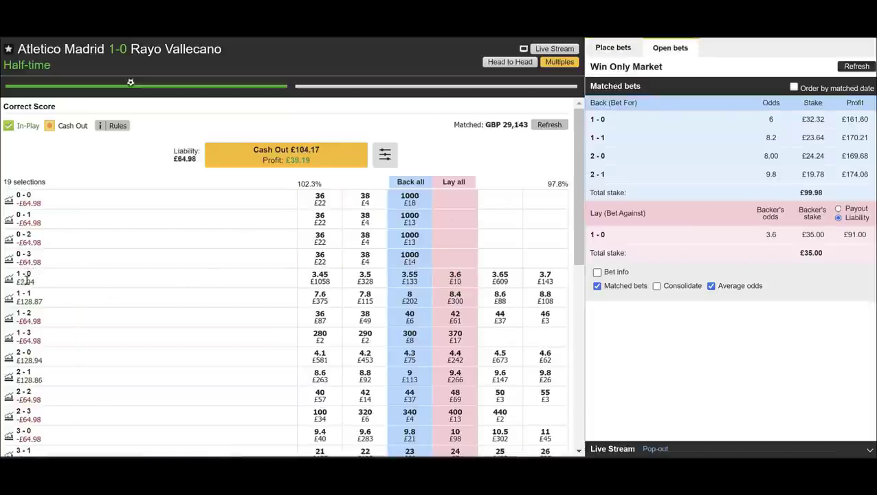
pyautogui.moveTo(20, 321); pyautogui.dragTo(31, 321)
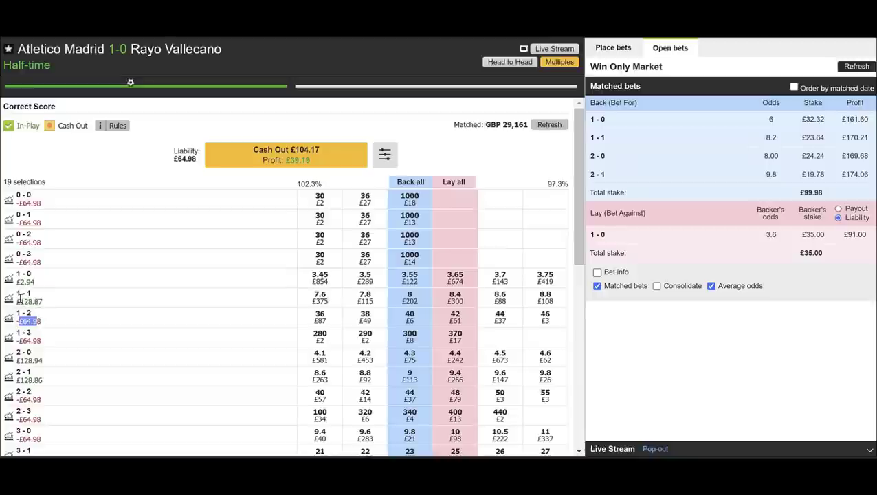
pyautogui.moveTo(19, 300); pyautogui.dragTo(36, 300)
pyautogui.click(30, 299)
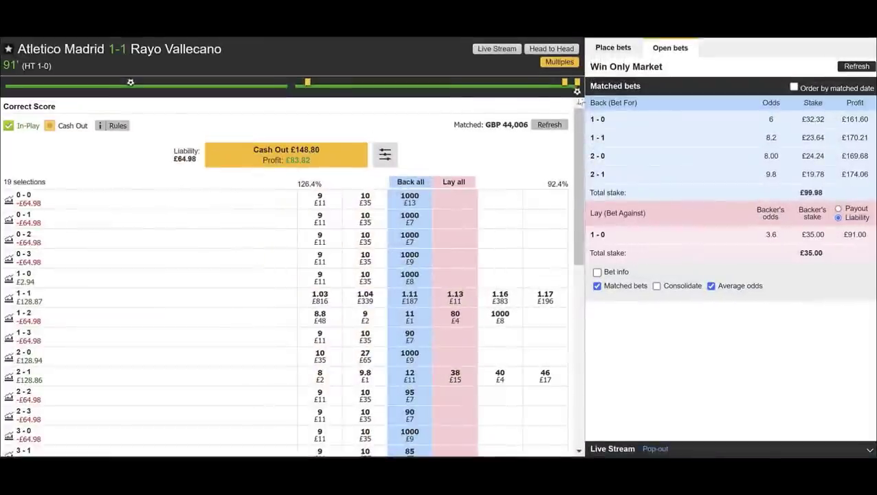
# Lay the 1-1 score at odds of 1.16 with a backer's stake of £100 and refresh the market.
pyautogui.moveTo(575, 92)
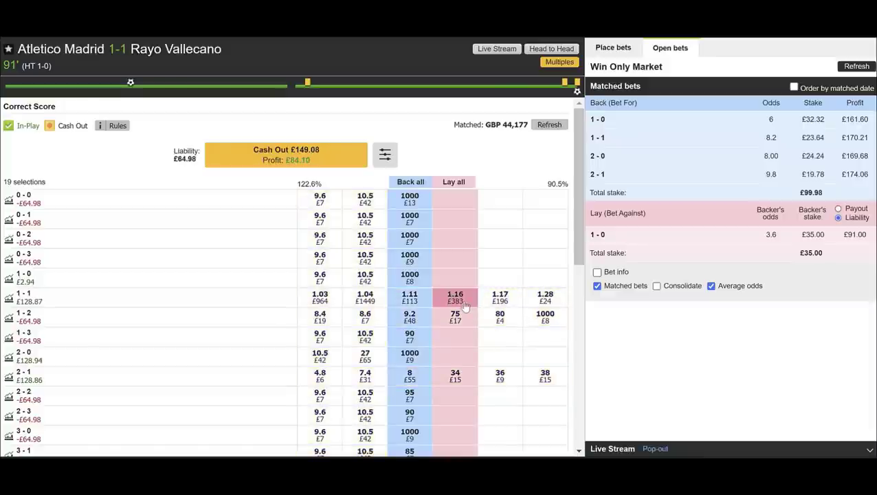
pyautogui.click(465, 302)
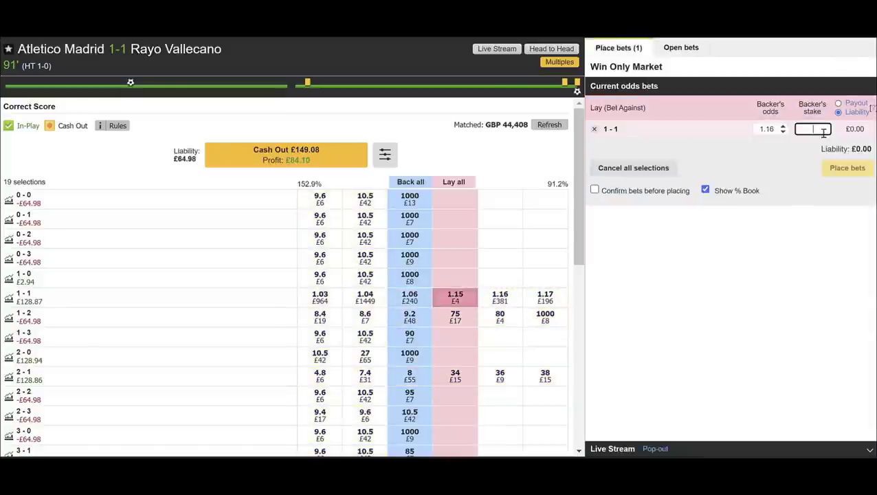
pyautogui.write('100')
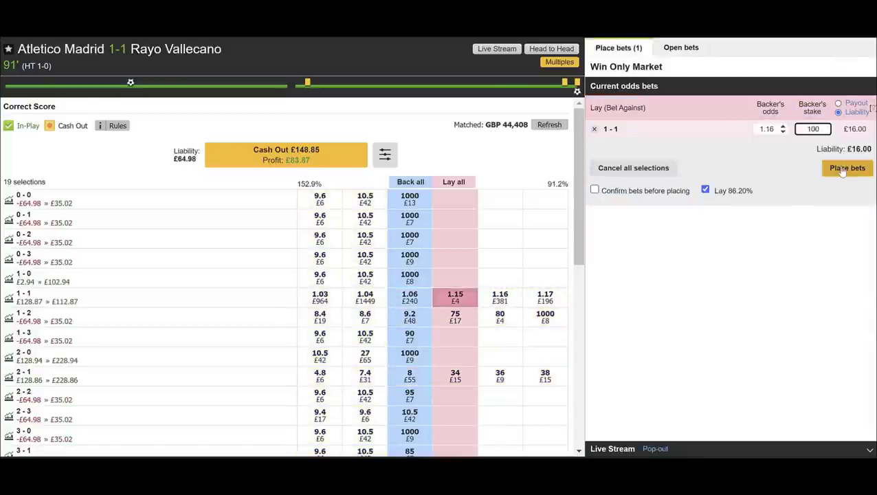
pyautogui.click(843, 169)
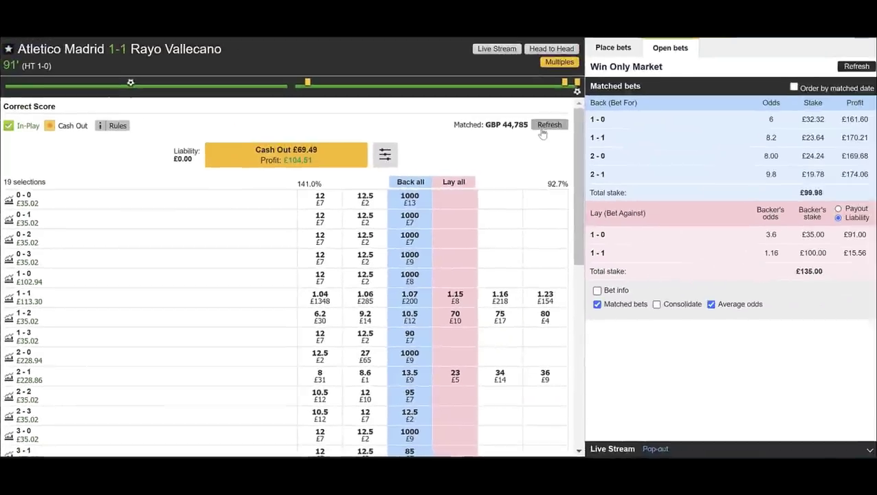
pyautogui.click(543, 131)
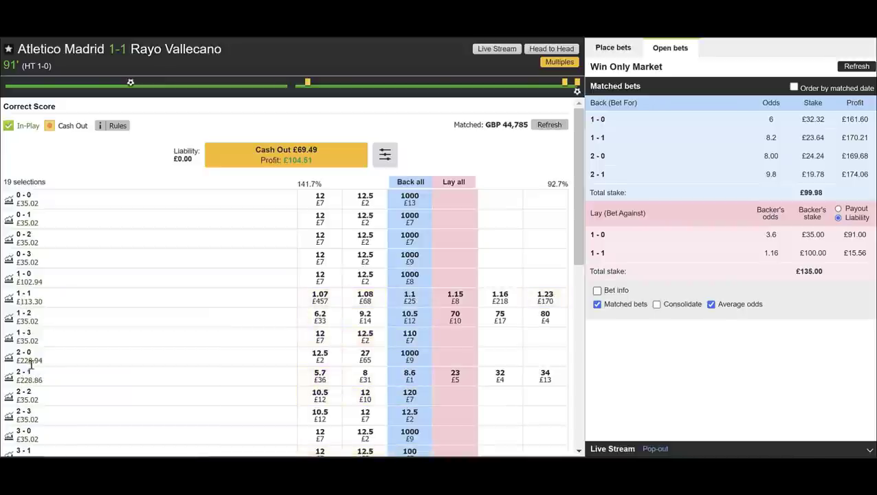
# Examine the projected profit for each correct score, especially 2-1, 1-1 and 1-2.
pyautogui.moveTo(21, 377); pyautogui.dragTo(26, 379)
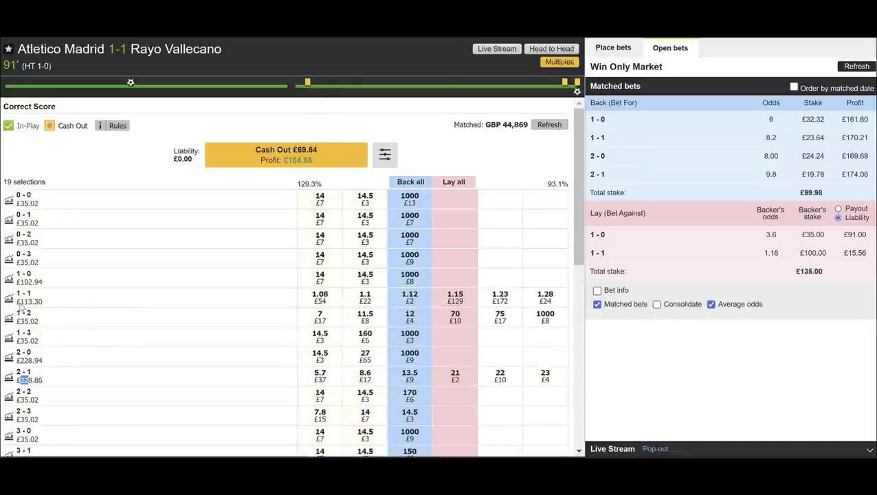
pyautogui.moveTo(19, 301); pyautogui.dragTo(31, 300)
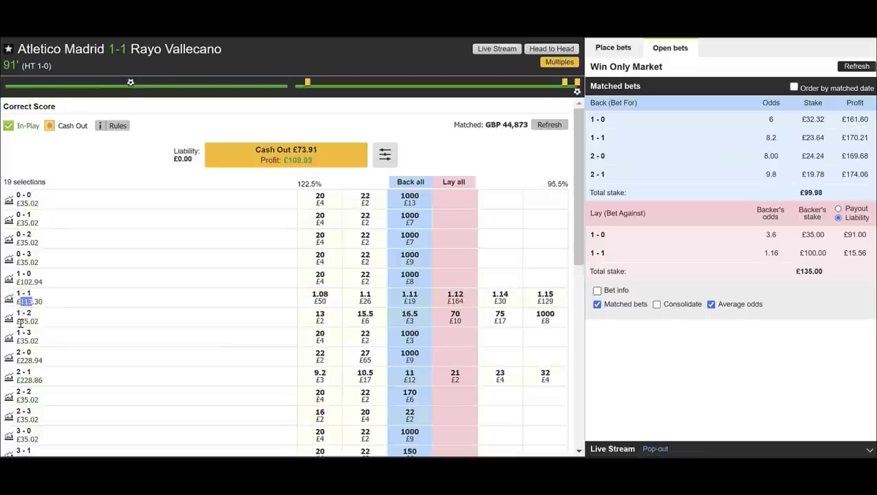
pyautogui.moveTo(21, 322); pyautogui.dragTo(26, 321)
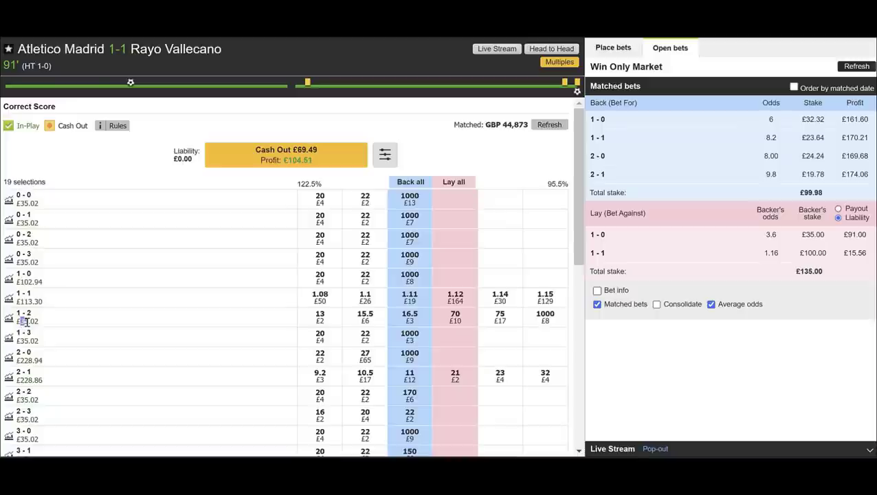
pyautogui.scroll(-1, 25, 321)
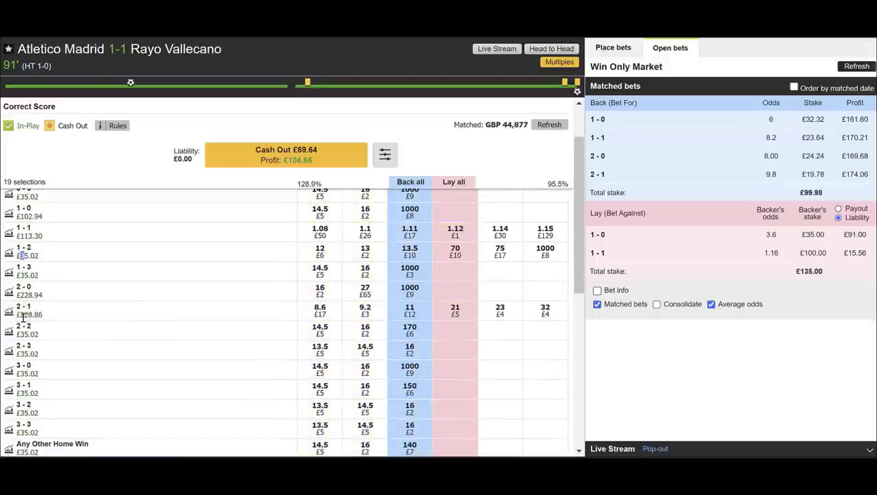
pyautogui.moveTo(21, 315); pyautogui.dragTo(34, 315)
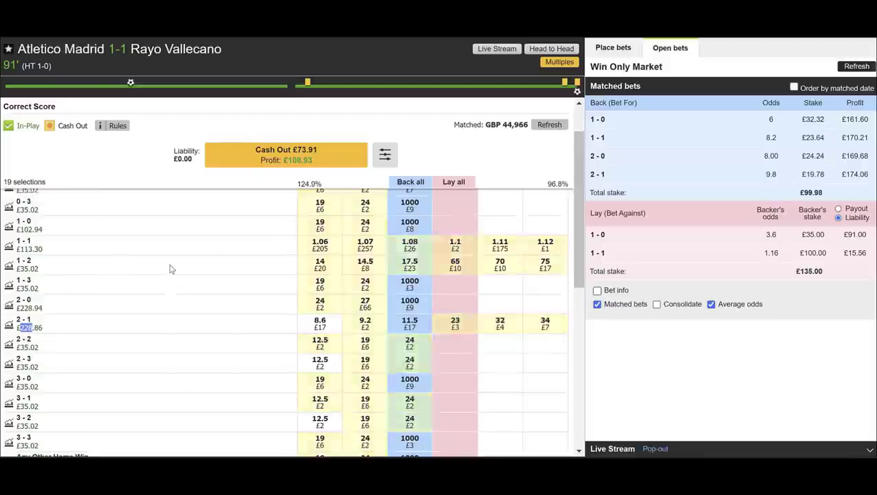
pyautogui.scroll(1, 171, 269)
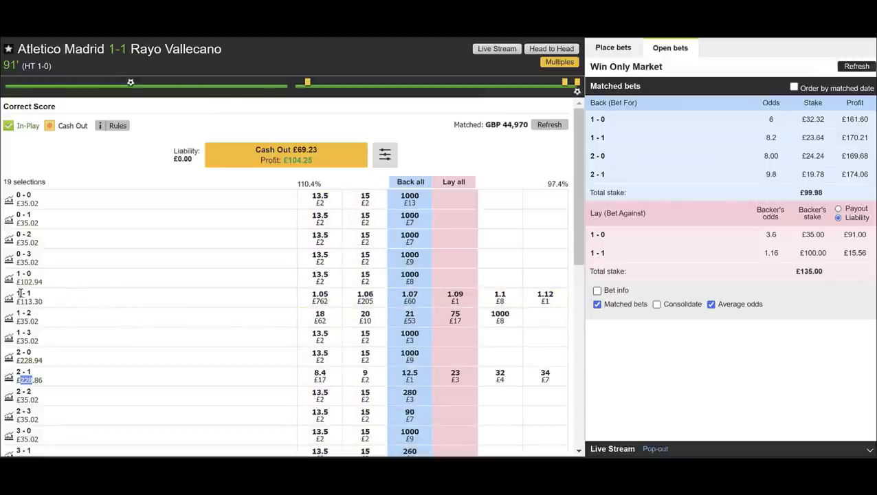
pyautogui.moveTo(19, 293); pyautogui.dragTo(28, 295)
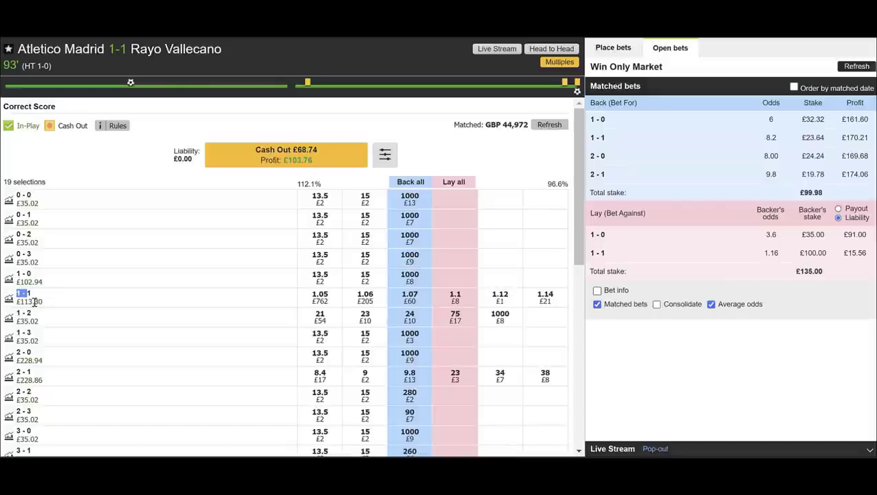
pyautogui.scroll(-1, 89, 206)
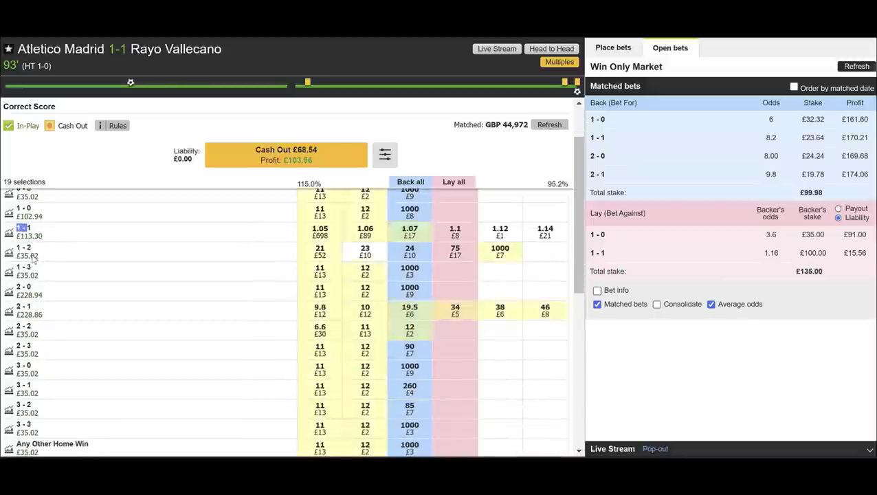
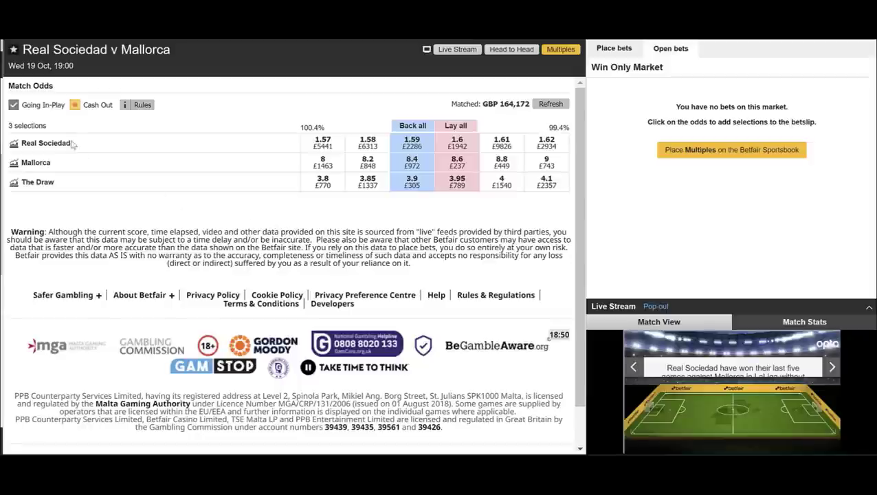
# Check the Over/Under 2.5 Goals odds, and in the Correct Score market select back bets on 2-0, 1-0, 2-1 and 1-1.
pyautogui.click(2, 206)
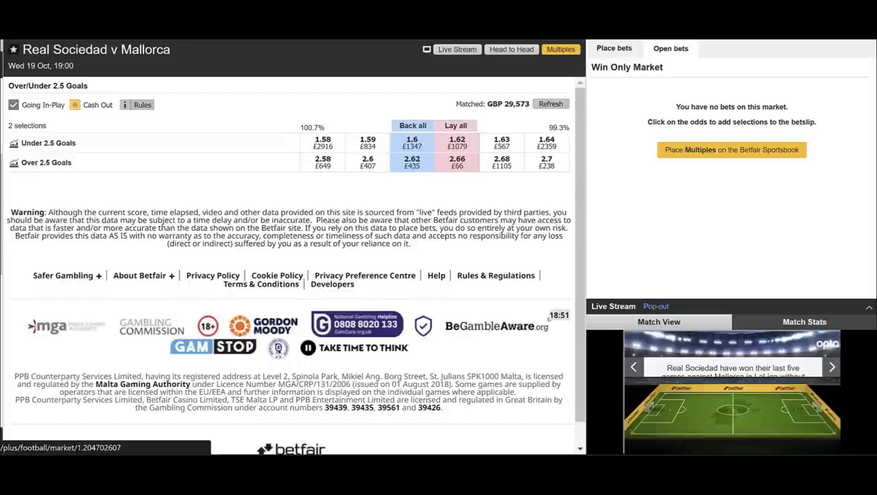
pyautogui.click(2, 165)
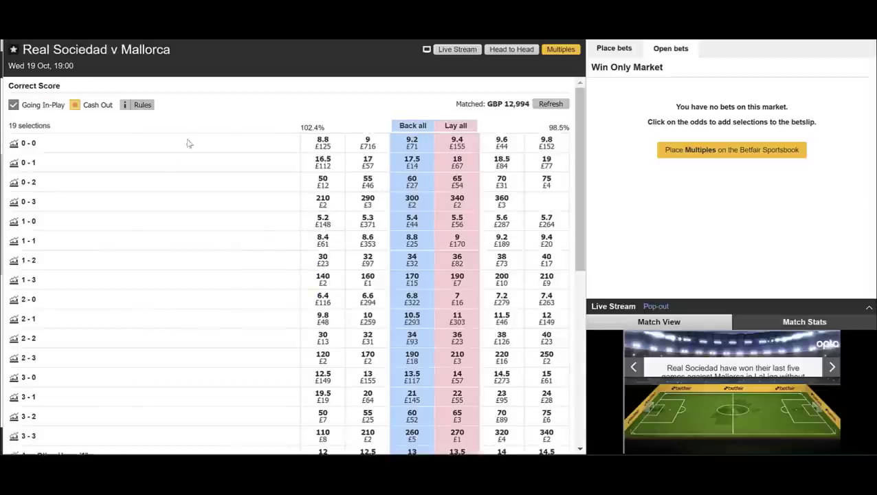
pyautogui.click(411, 299)
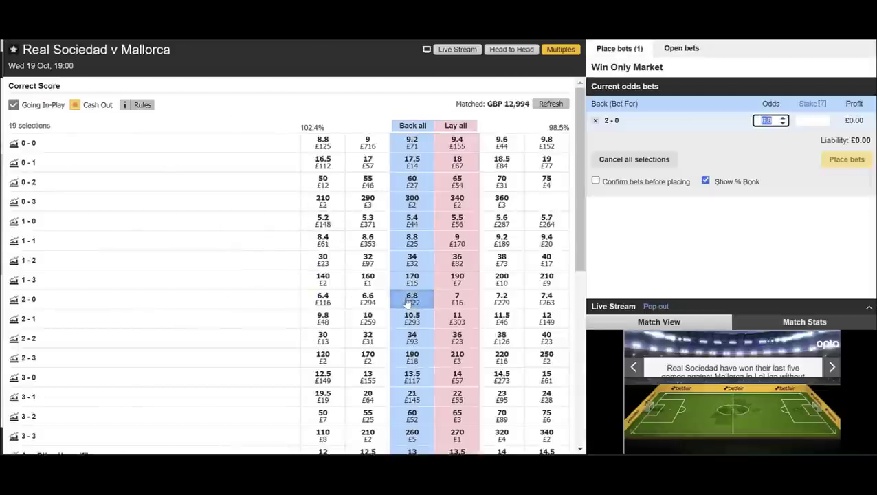
pyautogui.click(412, 220)
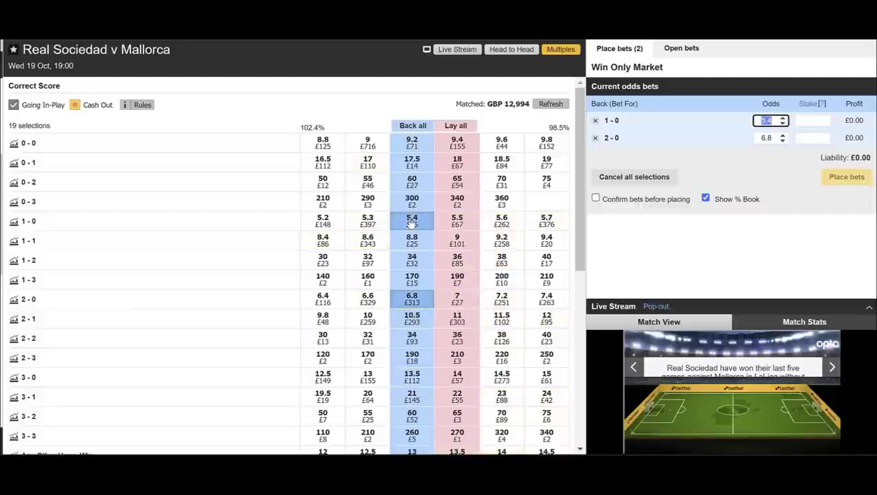
pyautogui.click(420, 318)
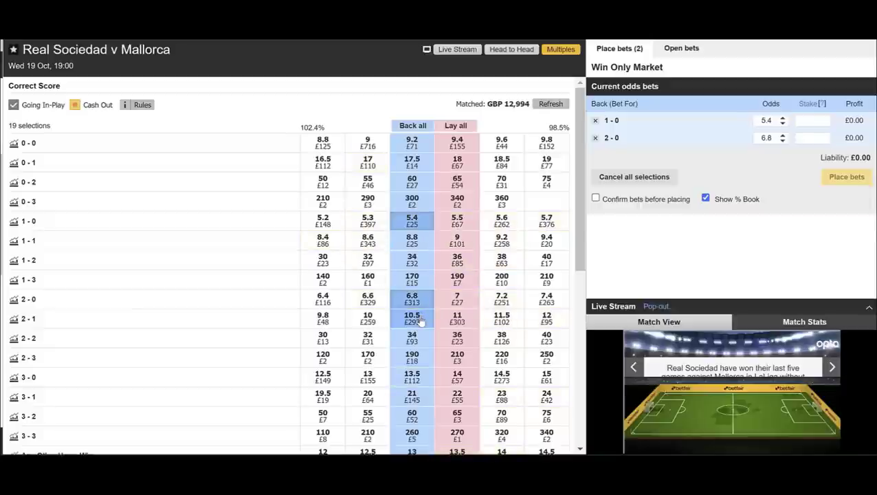
pyautogui.click(412, 242)
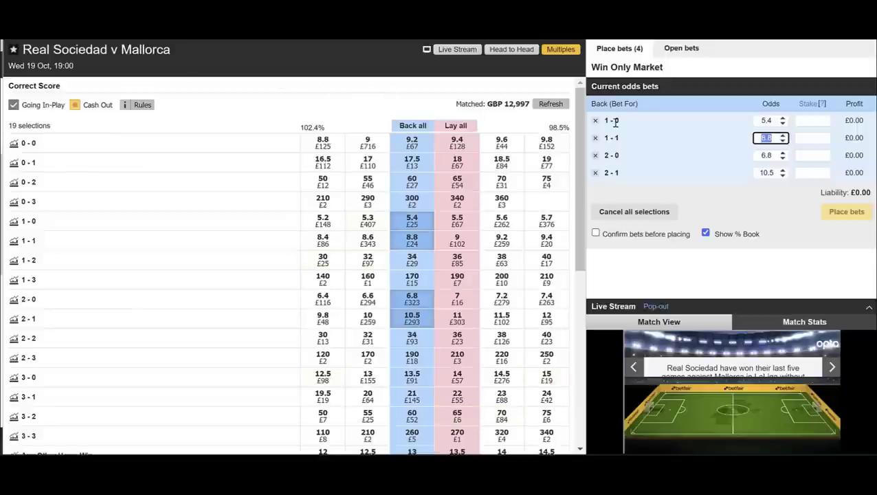
# Spread a total stake of GBP 100 across the selected 1-0, 1-1, 2-0 and 2-1 back bets and place them.
pyautogui.click(810, 107)
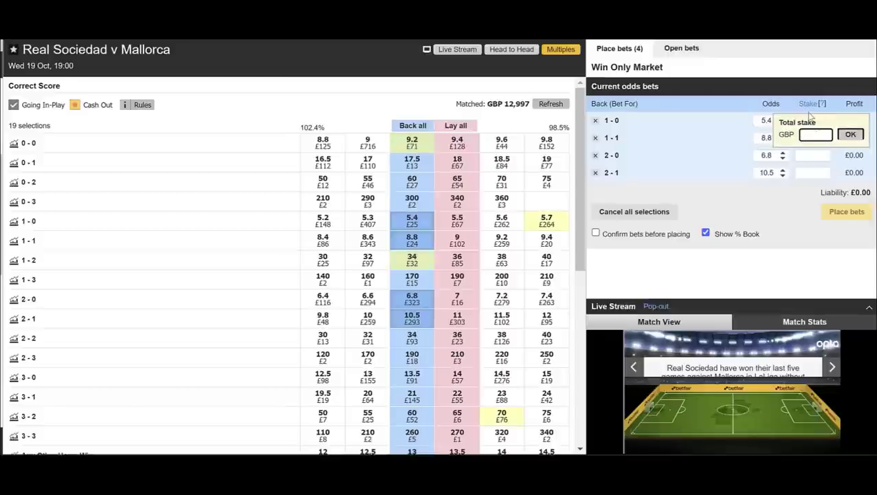
pyautogui.write('100')
pyautogui.click(851, 136)
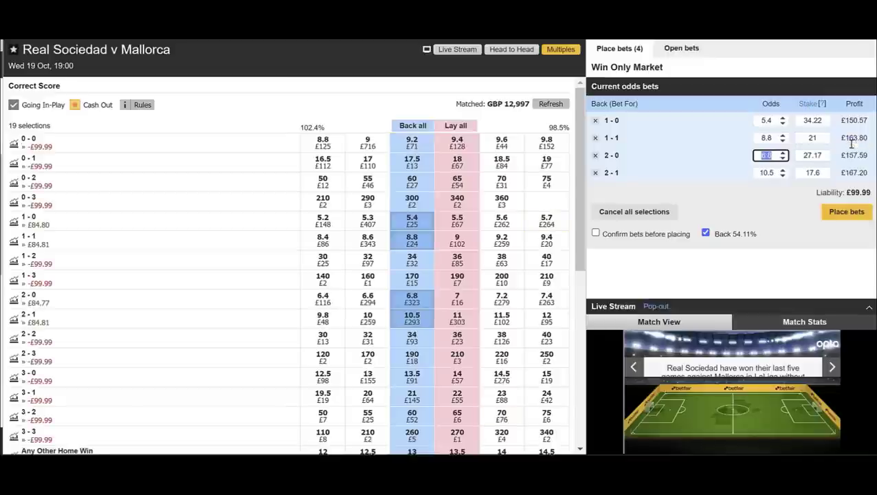
pyautogui.click(845, 213)
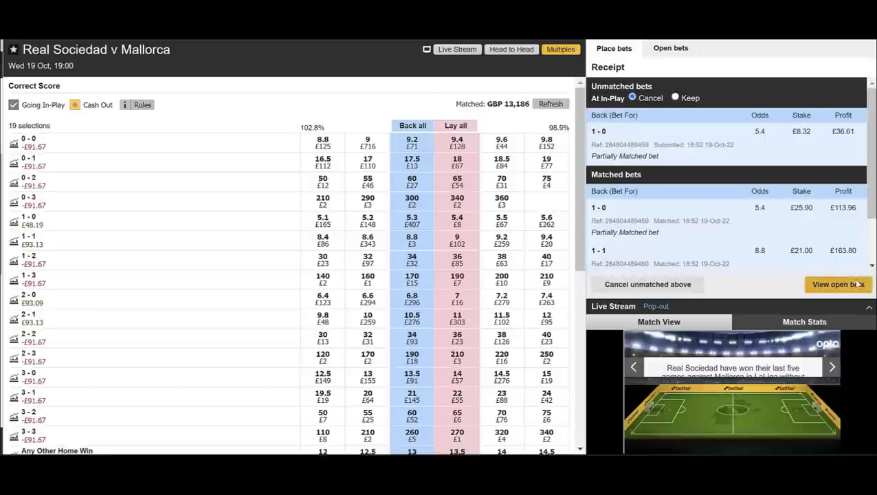
# Try to change the odds of the unmatched 1-0 back bet to 5.3, and return to the open bets.
pyautogui.click(852, 283)
pyautogui.click(771, 123)
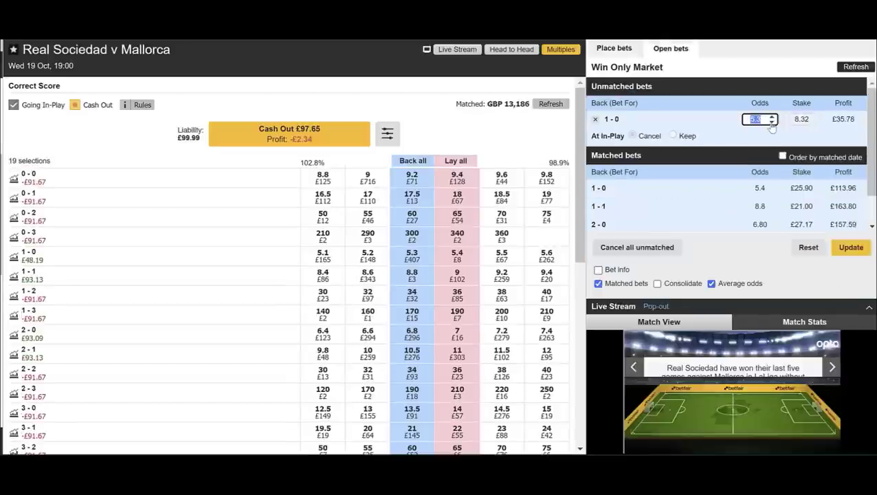
pyautogui.click(854, 248)
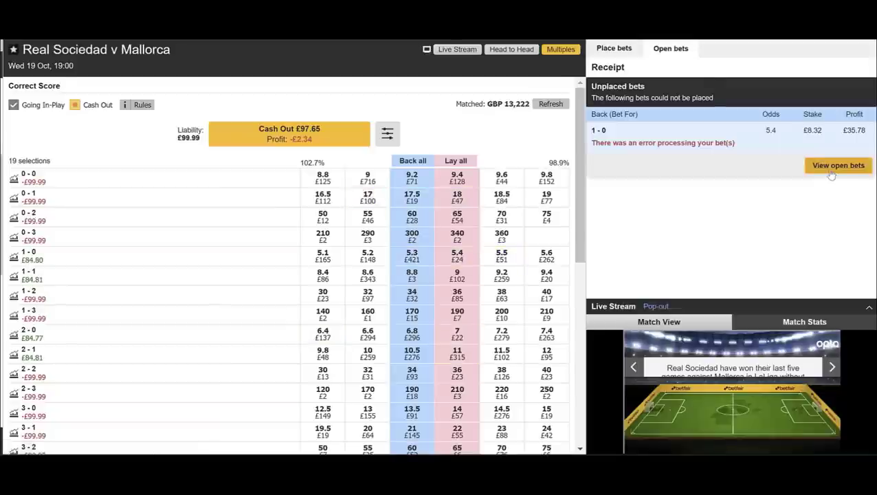
pyautogui.click(838, 165)
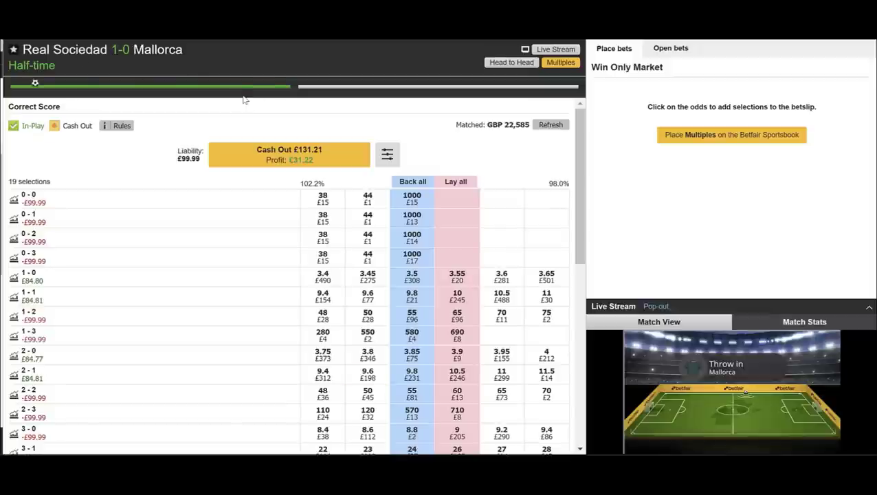
# Lay the 1-0 score at odds of 2.5 with a backer's stake of £55 and view the open bets.
pyautogui.moveTo(37, 84)
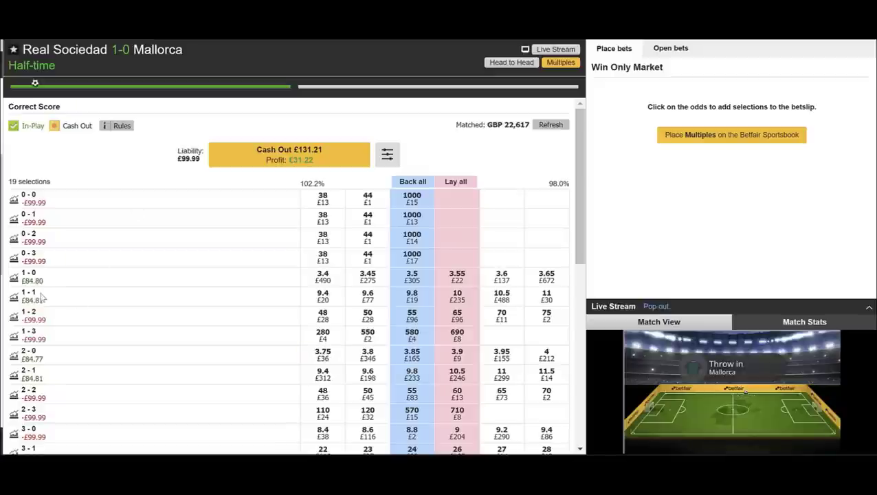
pyautogui.moveTo(22, 294)
pyautogui.mouseDown()
pyautogui.moveTo(43, 301)
pyautogui.moveTo(25, 295)
pyautogui.mouseUp()
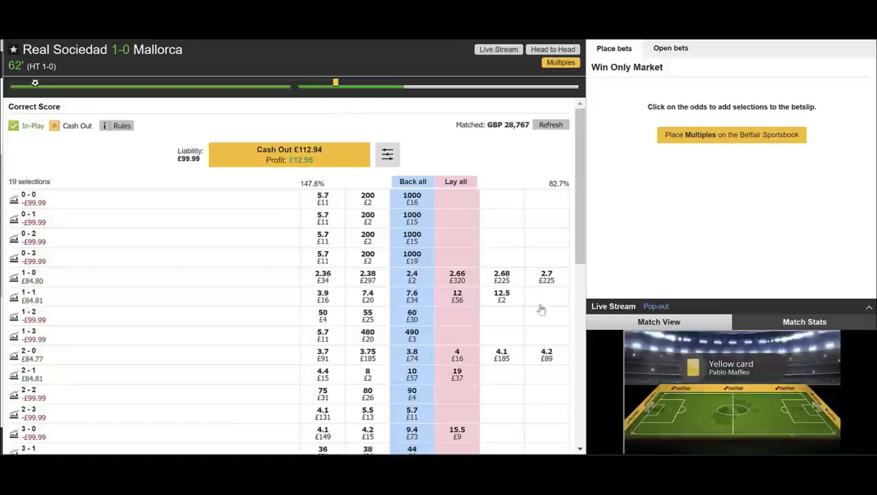
pyautogui.click(457, 277)
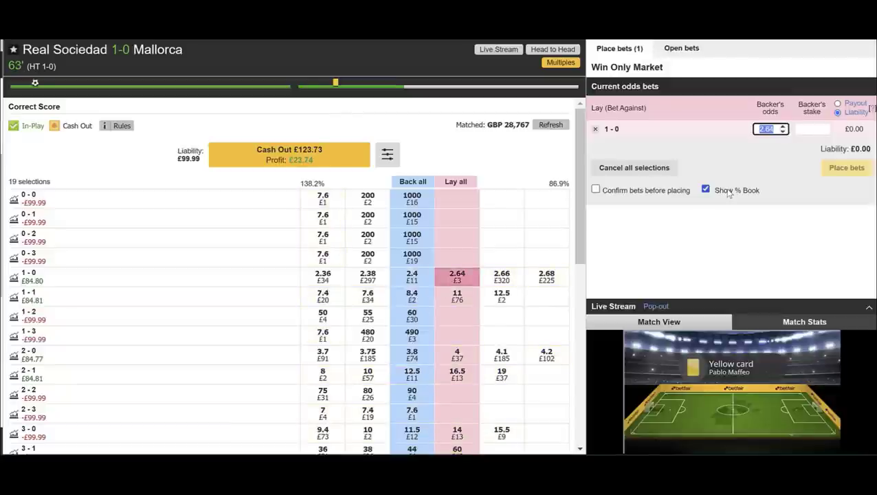
pyautogui.write('2.5')
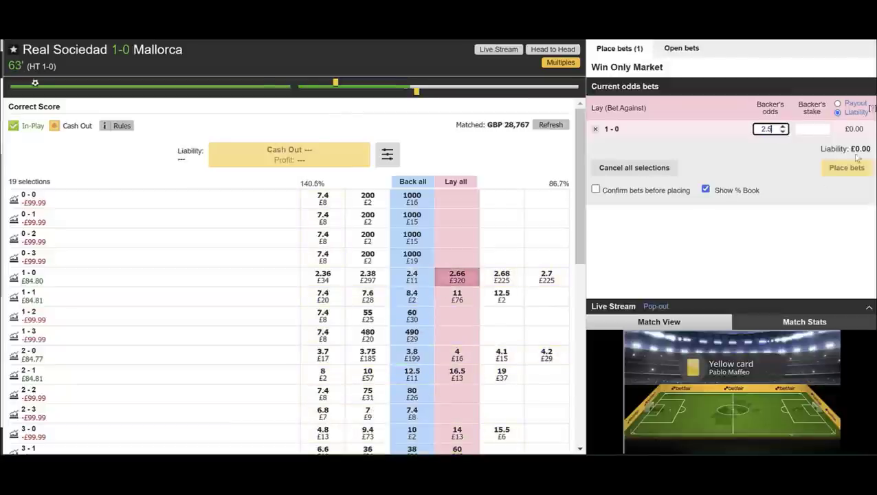
pyautogui.click(823, 132)
pyautogui.write('55')
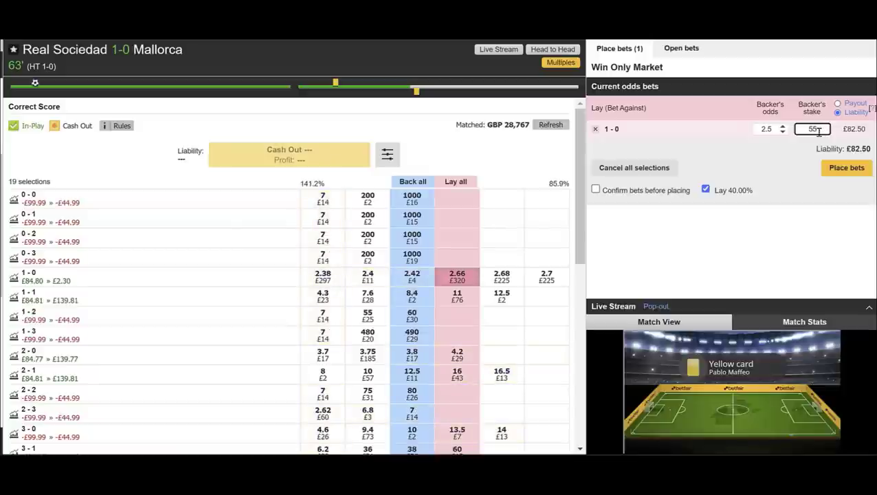
pyautogui.click(846, 167)
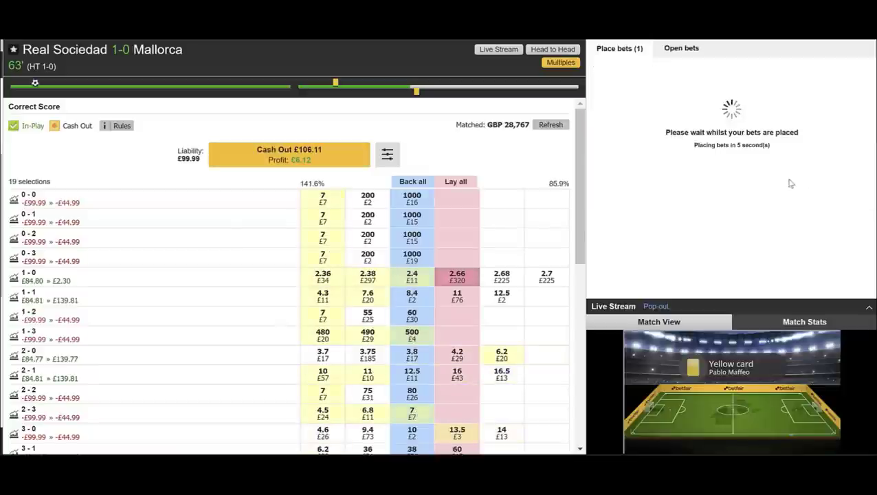
pyautogui.click(554, 125)
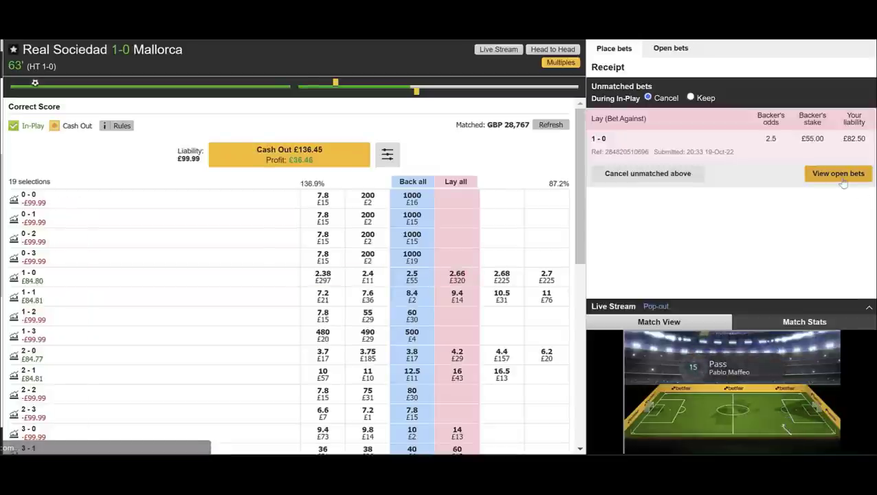
pyautogui.click(845, 181)
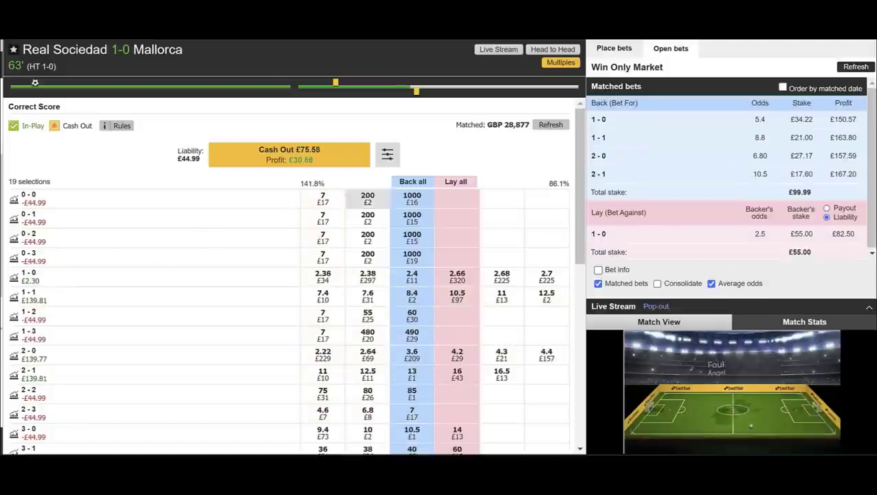
# Examine the projected profit for the 1-0 and 1-1 scores with the lay bet matched.
pyautogui.moveTo(22, 281); pyautogui.dragTo(39, 280)
pyautogui.click(40, 282)
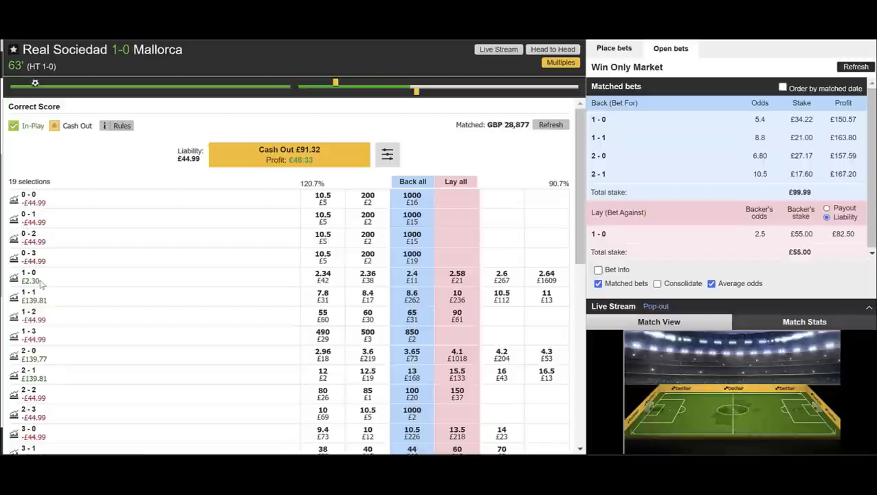
pyautogui.moveTo(23, 299); pyautogui.dragTo(31, 296)
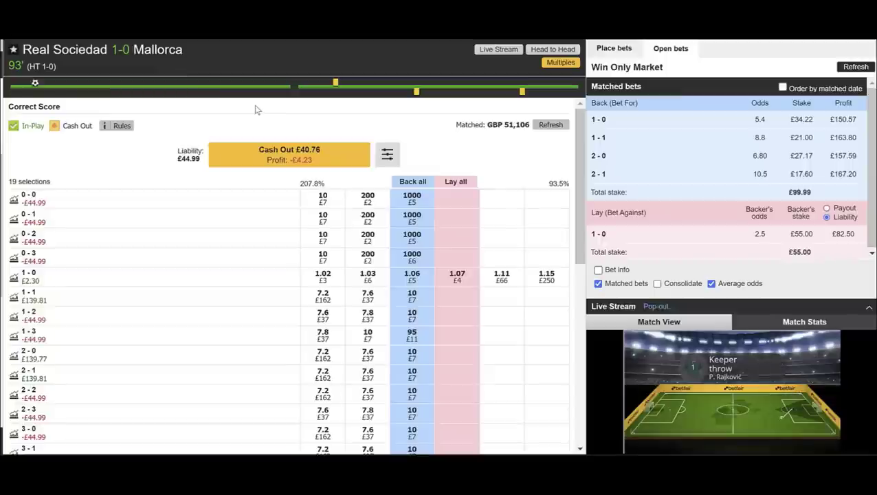
pyautogui.doubleClick(27, 281)
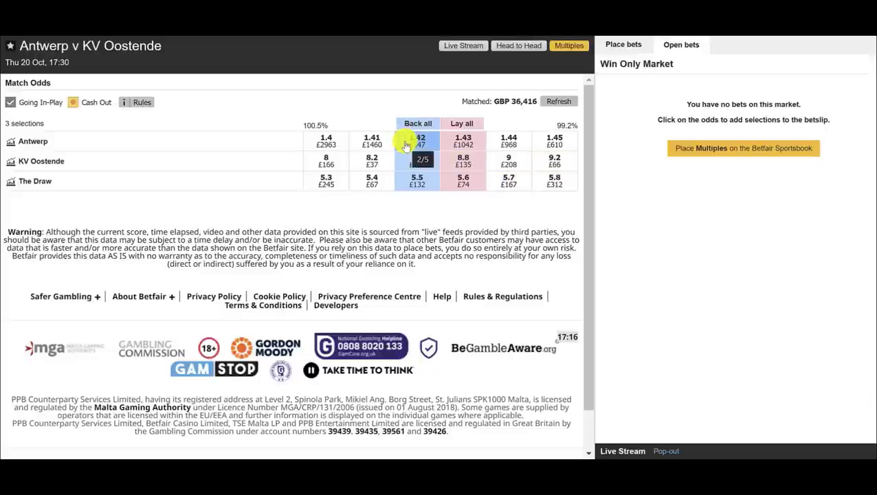
# Review the Antwerp v KV Oostende goal odds, and select Correct Score back bets on 3-0, 3-1, 2-1 and 2-0.
pyautogui.click(48, 141)
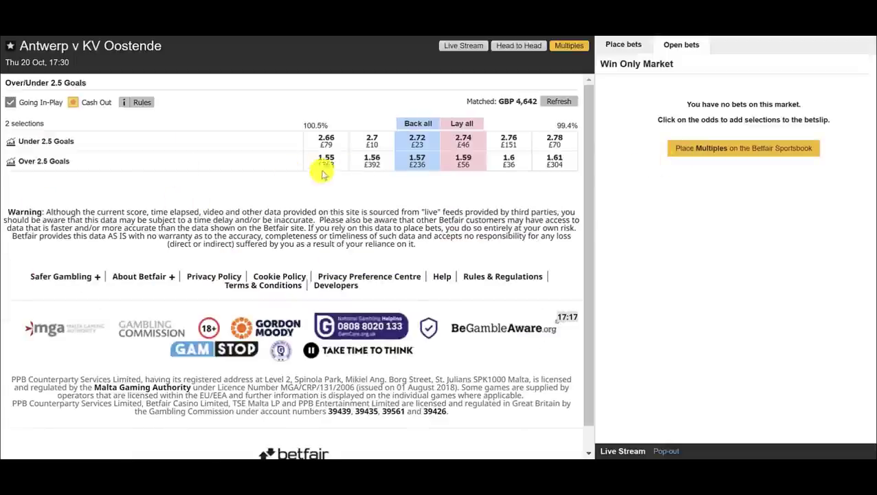
pyautogui.click(412, 165)
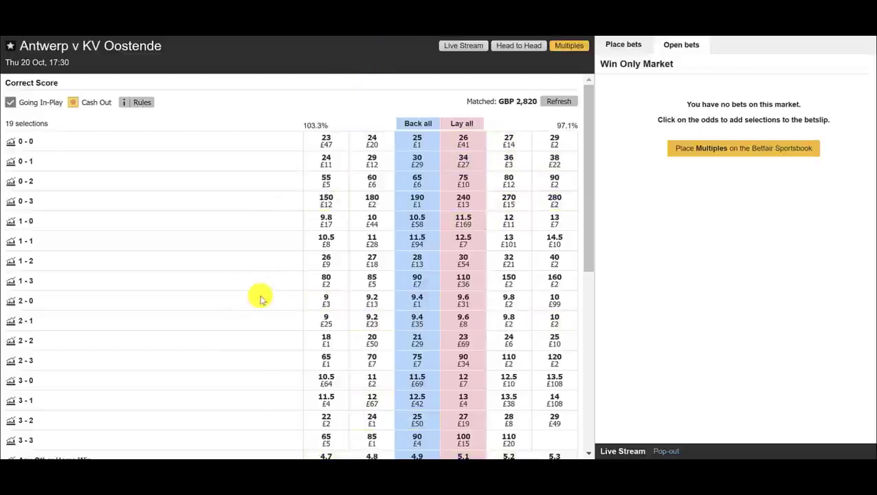
pyautogui.scroll(-2, 251, 319)
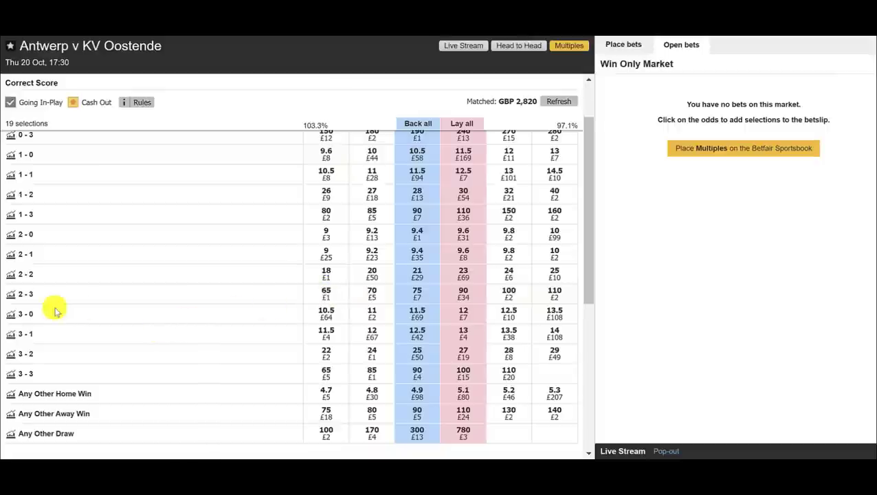
pyautogui.click(429, 321)
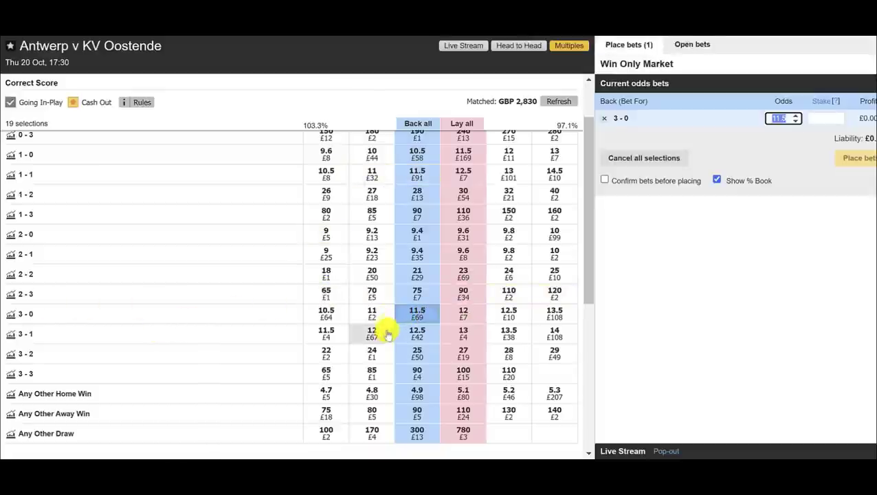
pyautogui.click(413, 339)
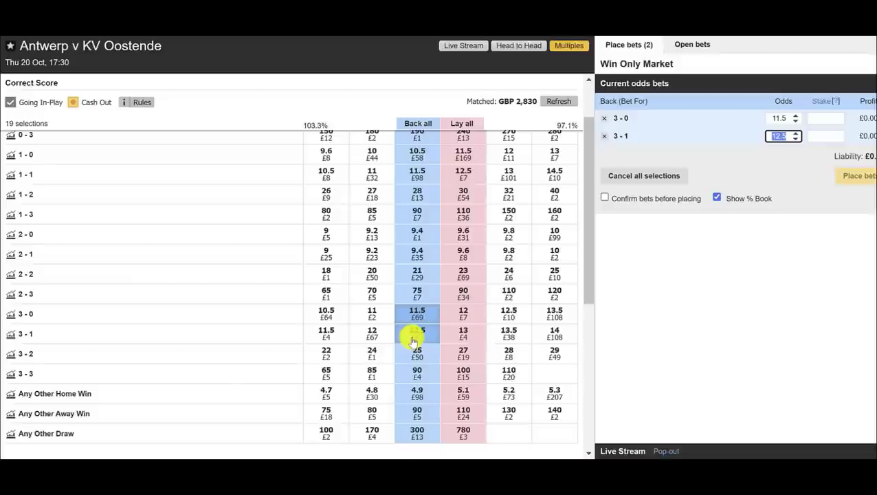
pyautogui.click(371, 256)
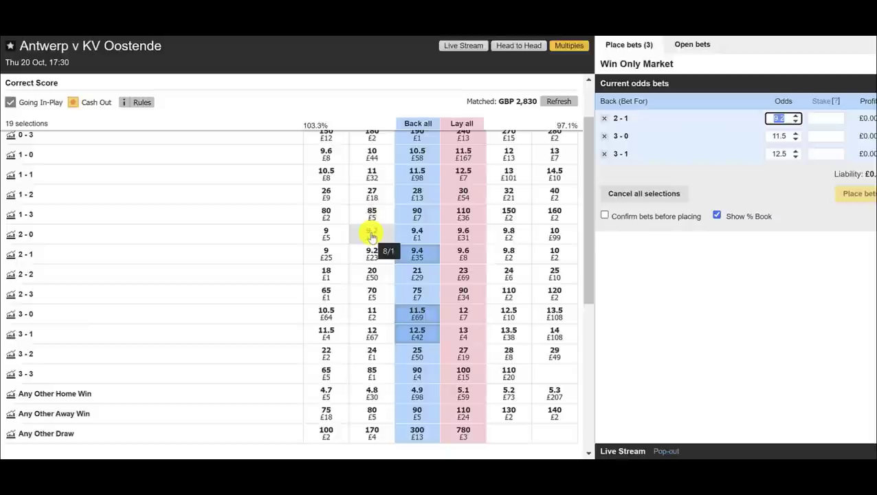
pyautogui.click(371, 237)
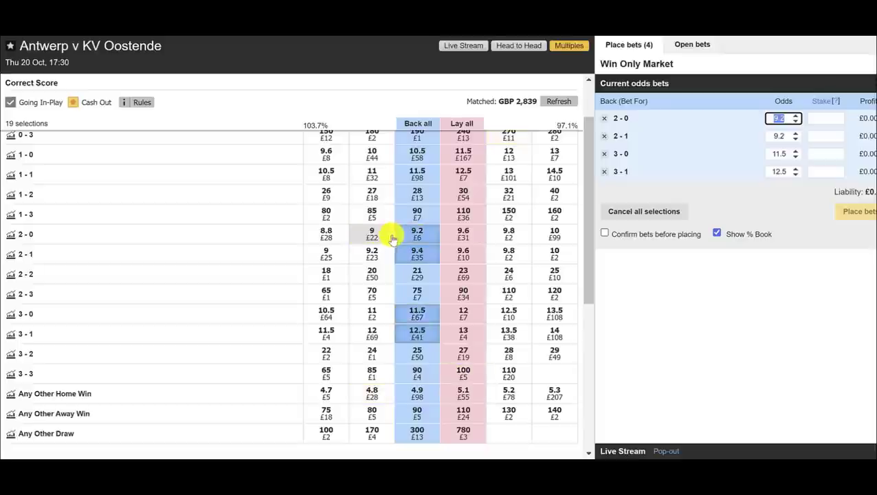
# Place the 2-0, 2-1, 3-0 and 3-1 back bets with a total stake of GBP 100 spread across them.
pyautogui.click(825, 104)
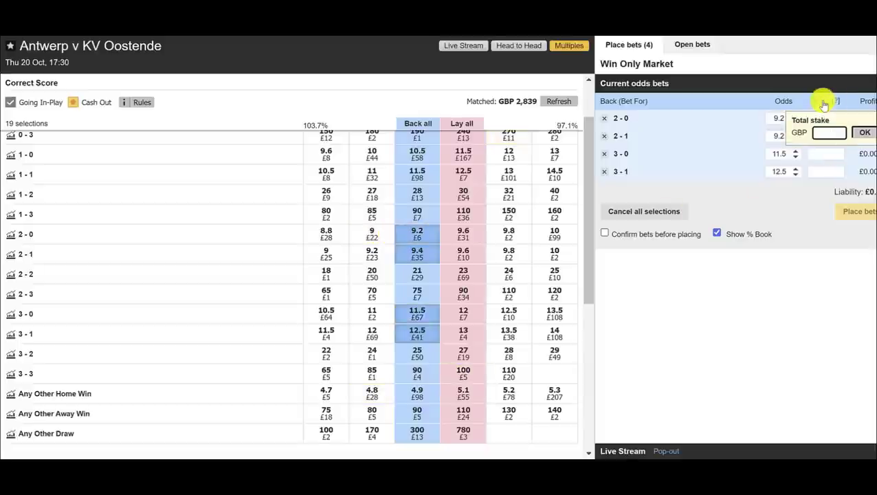
pyautogui.write('100')
pyautogui.click(864, 132)
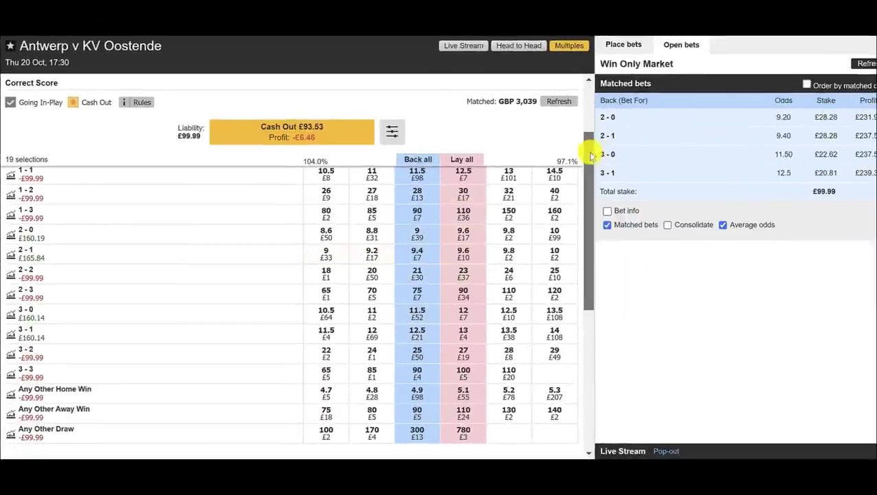
# Examine the projected profit or loss on each Antwerp v KV Oostende score, and check the in-play score timeline.
pyautogui.moveTo(589, 154); pyautogui.dragTo(590, 141)
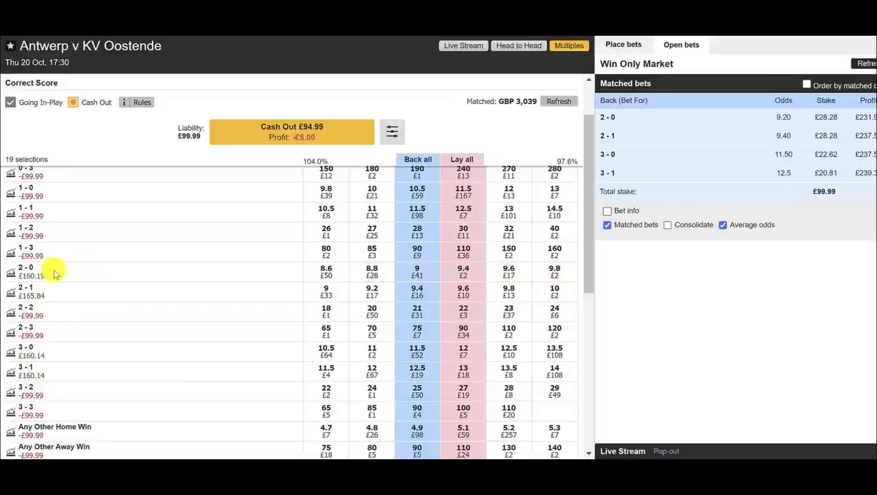
pyautogui.scroll(-1, 48, 274)
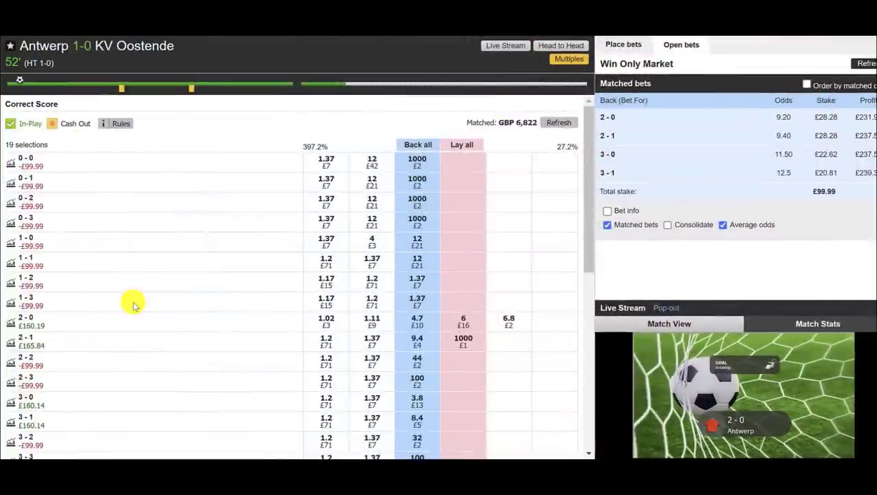
pyautogui.moveTo(19, 81)
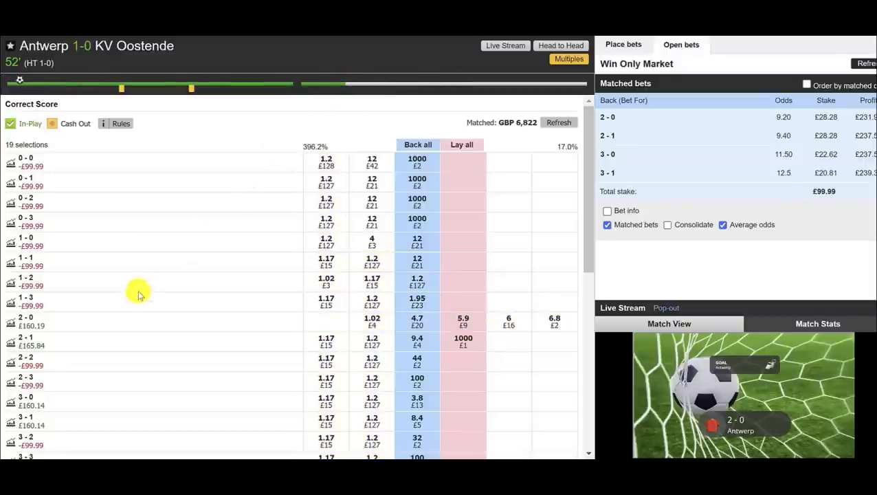
# Lay the 2-0 score in the Antwerp v KV Oostende Correct Score market at odds of 3.6 with a £60 backer's stake.
pyautogui.doubleClick(37, 327)
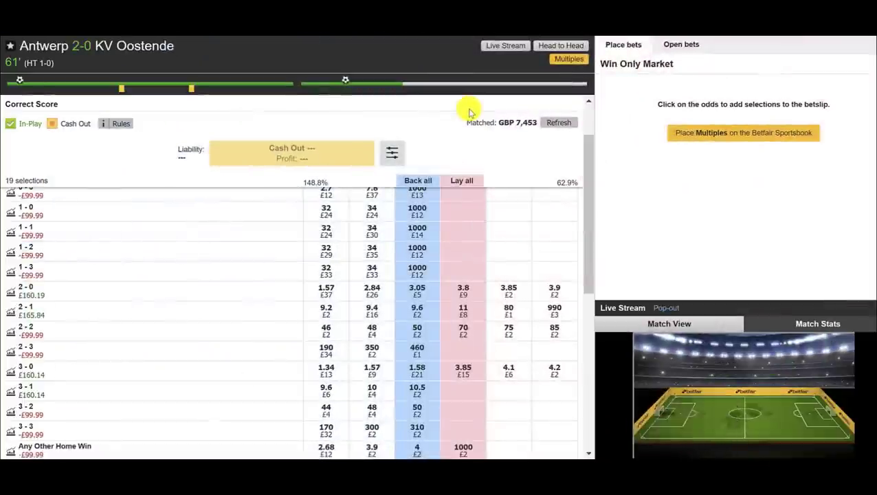
pyautogui.click(554, 123)
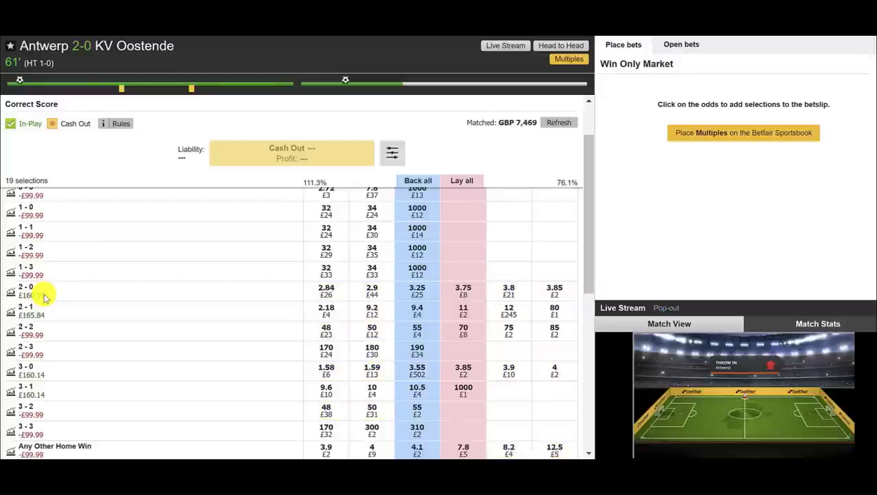
pyautogui.click(462, 296)
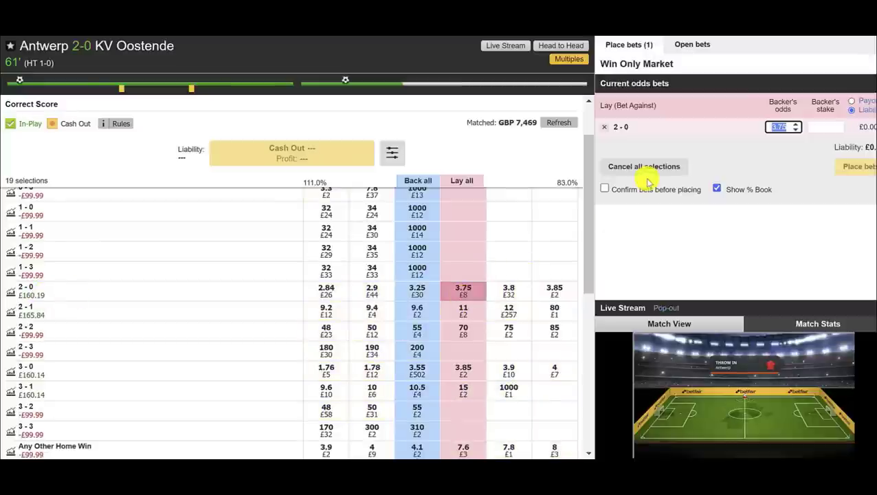
pyautogui.write('3.6')
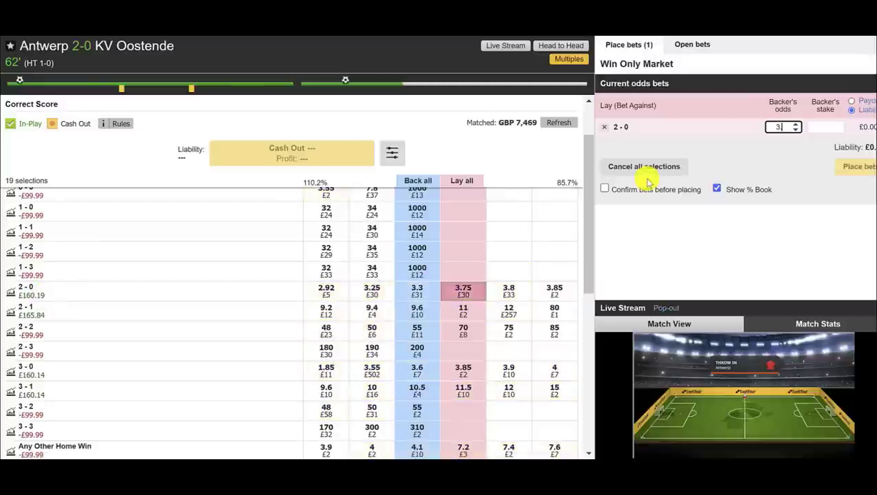
pyautogui.click(827, 129)
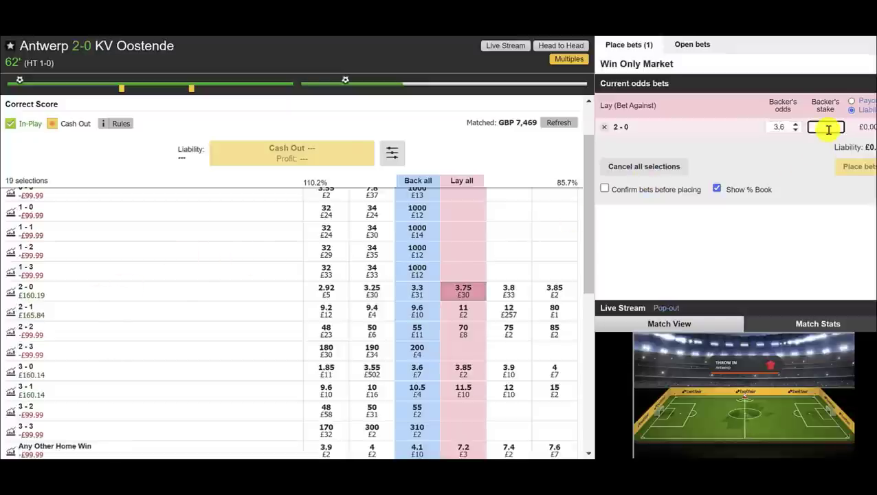
pyautogui.write('60')
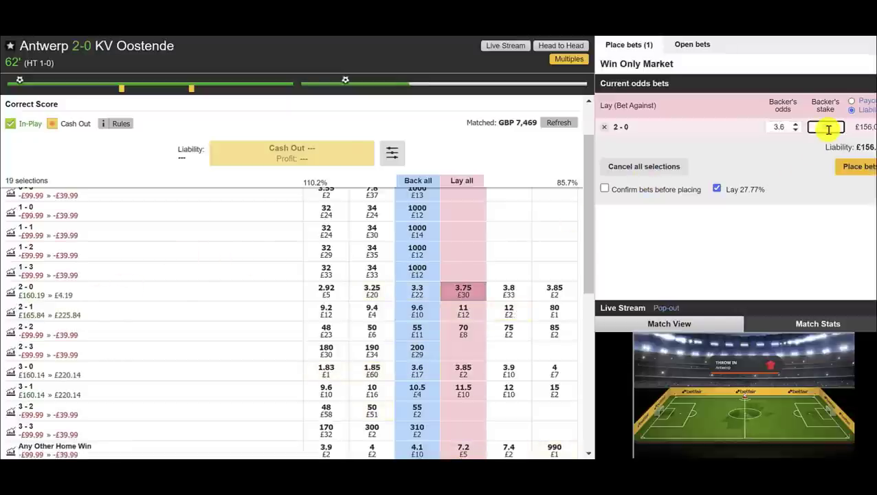
pyautogui.click(853, 168)
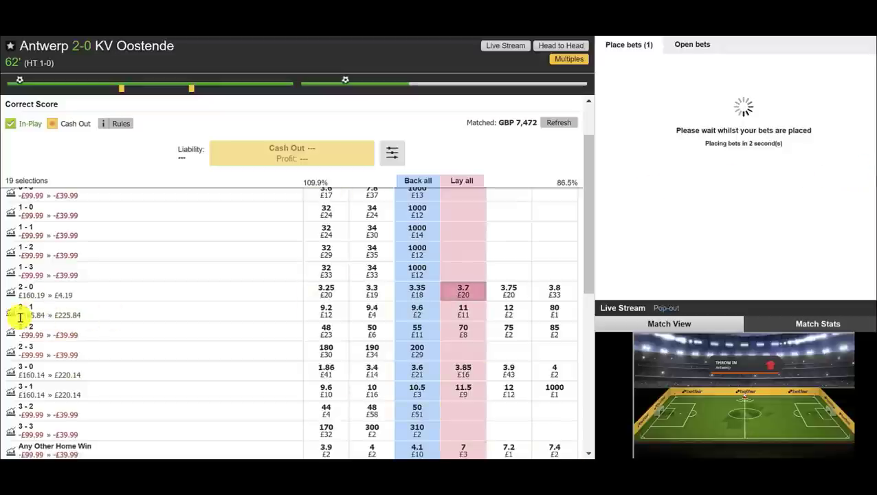
pyautogui.click(856, 174)
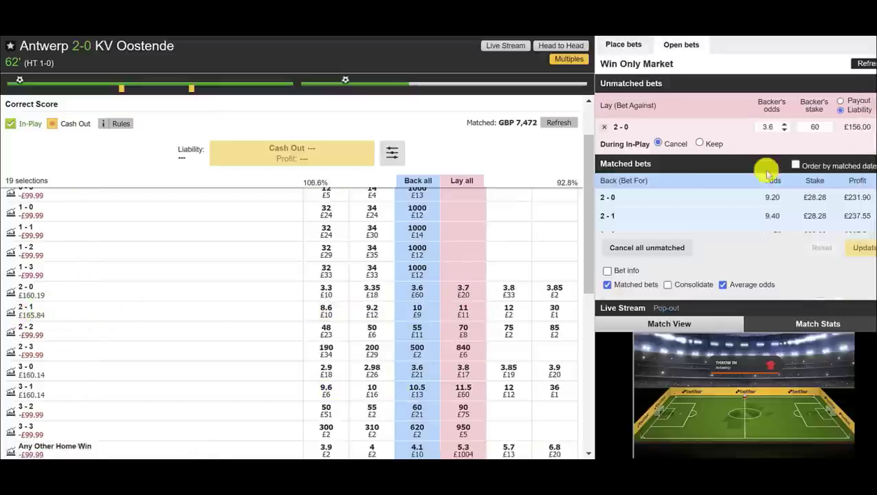
pyautogui.click(557, 124)
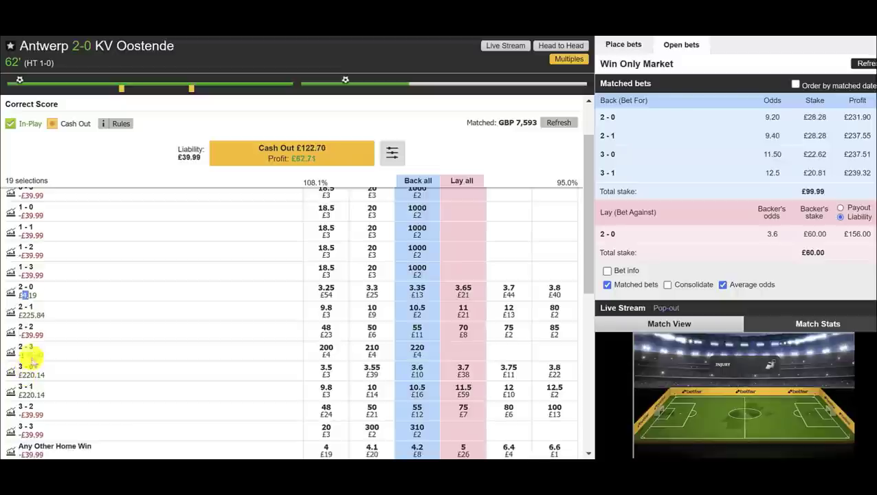
pyautogui.click(33, 337)
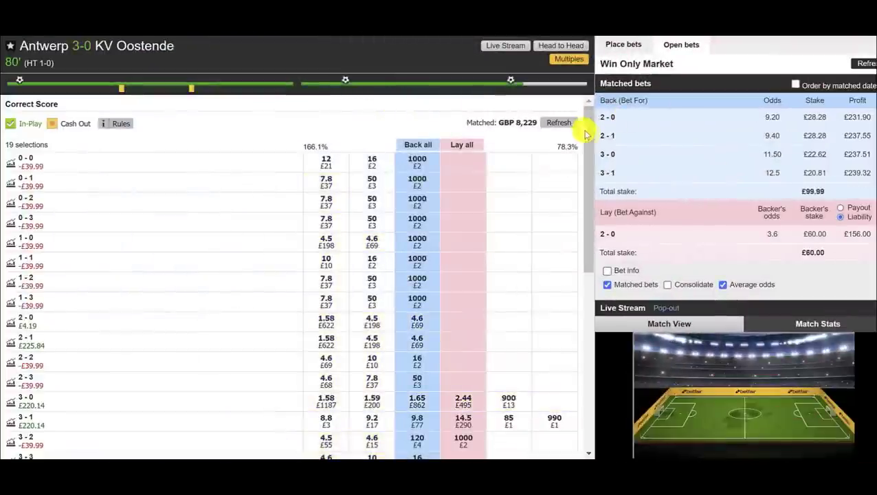
# Lay the 3-0 score at odds of 1.8 with a £40 backer's stake and refresh the market.
pyautogui.moveTo(582, 124); pyautogui.dragTo(583, 223)
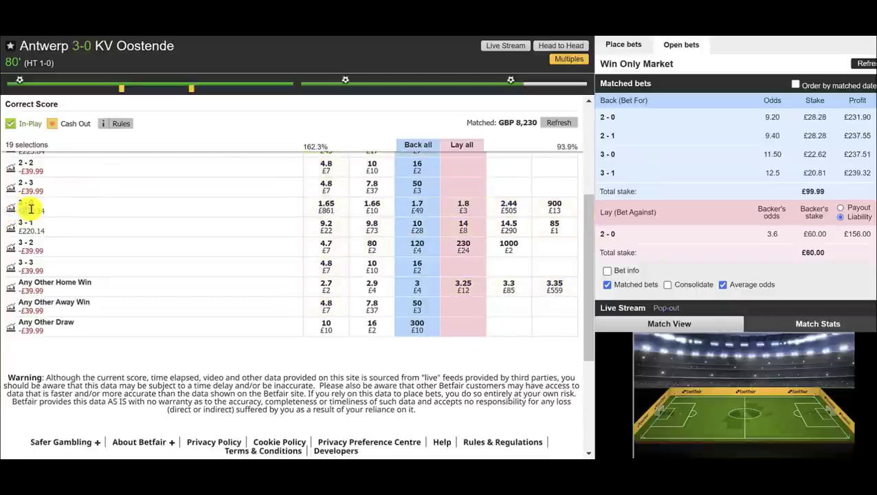
pyautogui.doubleClick(33, 209)
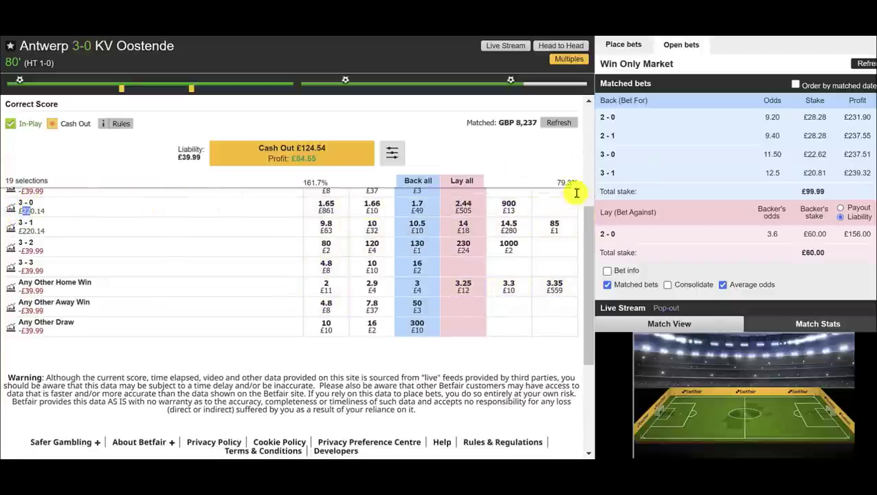
pyautogui.moveTo(581, 239); pyautogui.dragTo(584, 209)
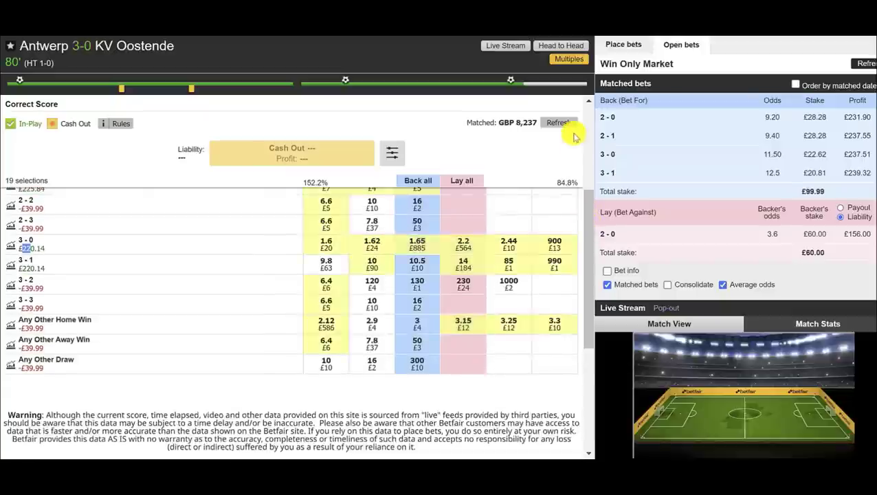
pyautogui.click(465, 245)
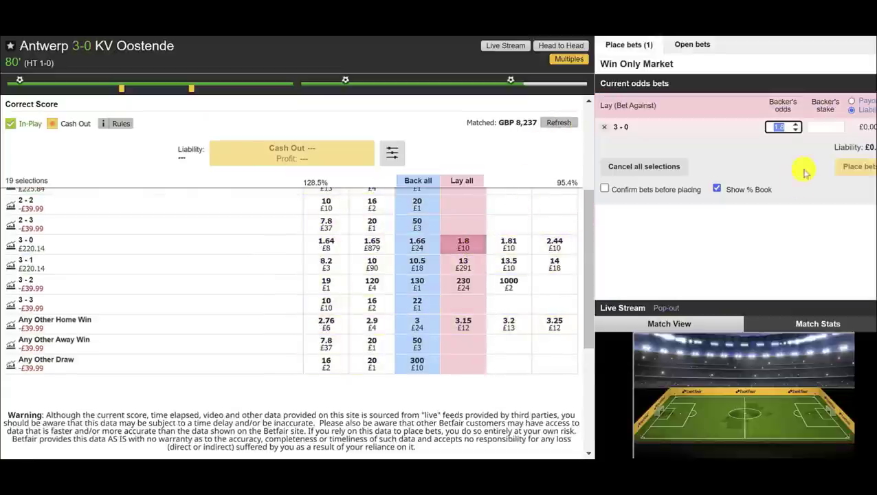
pyautogui.click(815, 127)
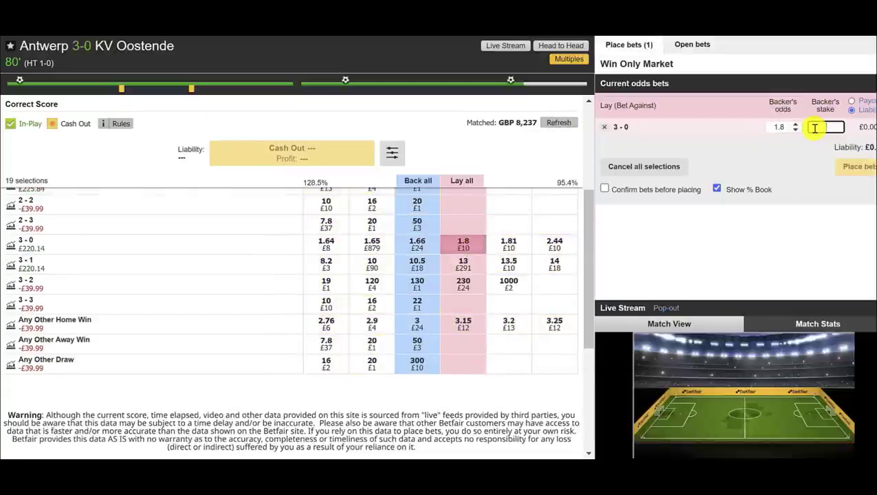
pyautogui.write('40')
pyautogui.click(853, 166)
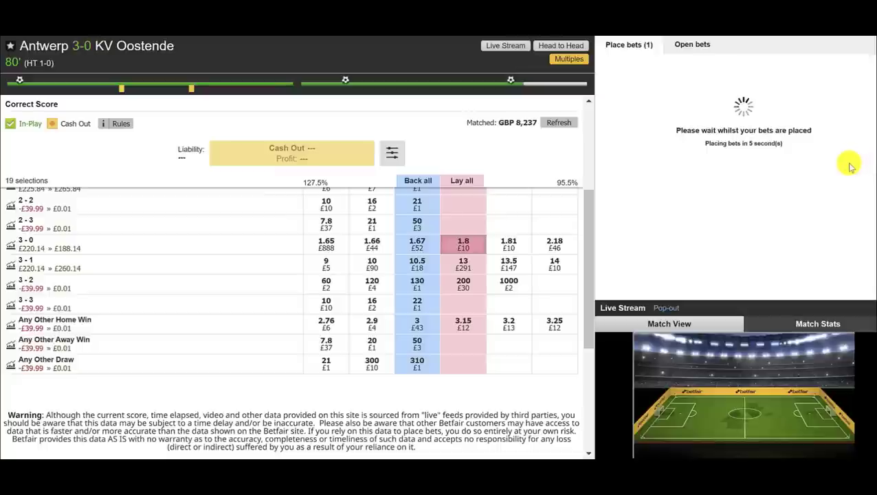
pyautogui.click(560, 124)
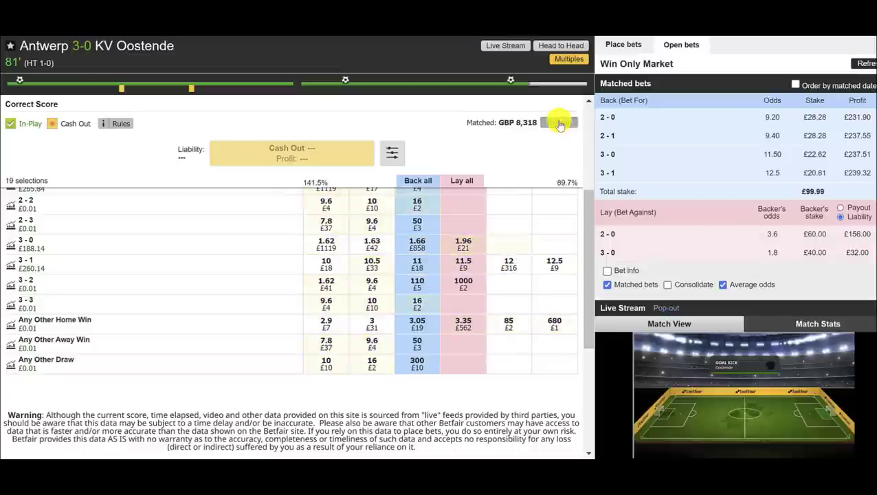
# Place a further lay bet on the 3-0 score at odds of 1.8 with a £100 backer's stake.
pyautogui.click(469, 243)
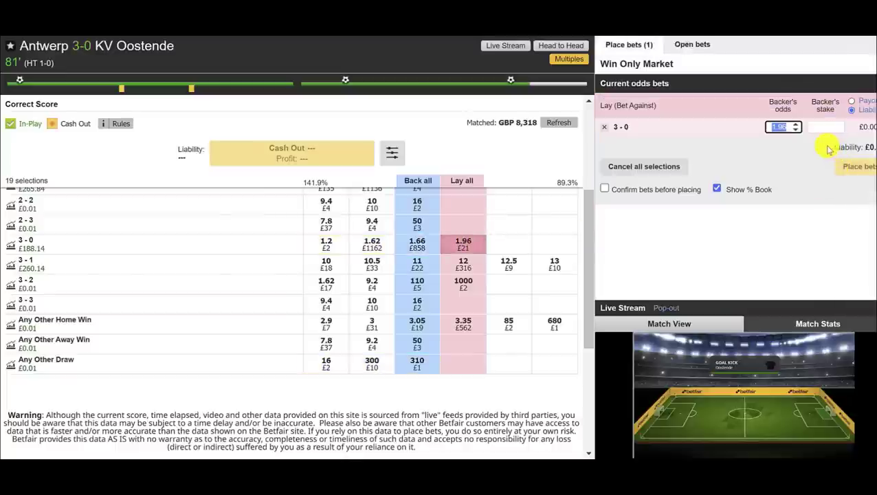
pyautogui.write('1')
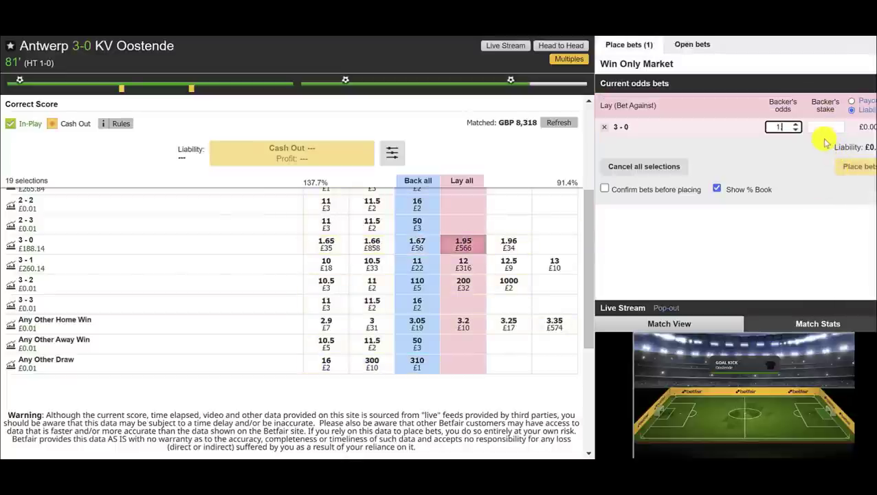
pyautogui.write('.8')
pyautogui.click(830, 126)
pyautogui.write('100')
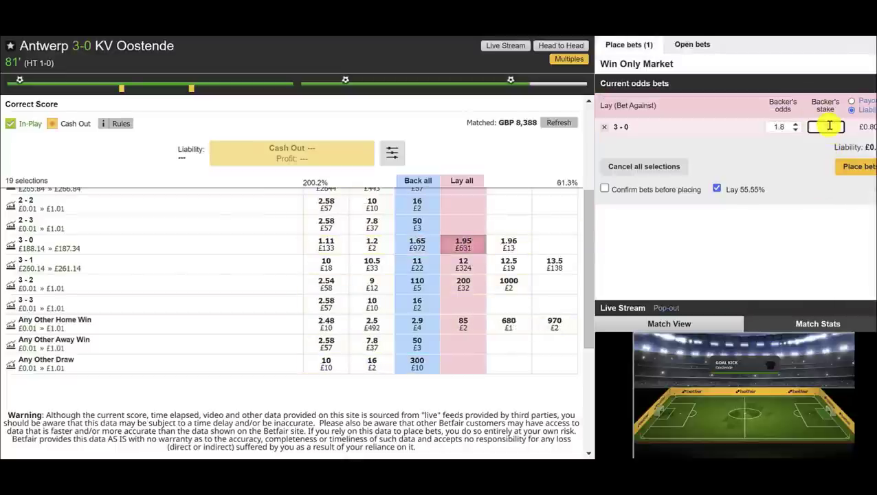
pyautogui.click(852, 168)
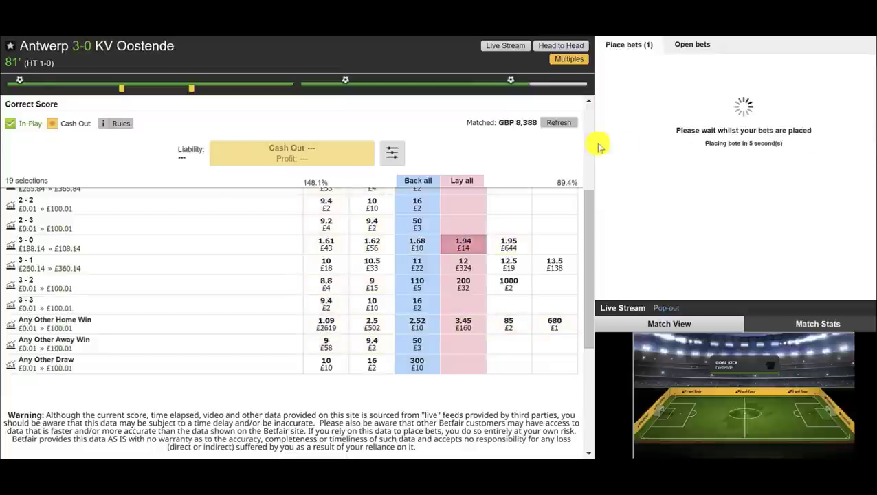
pyautogui.click(559, 123)
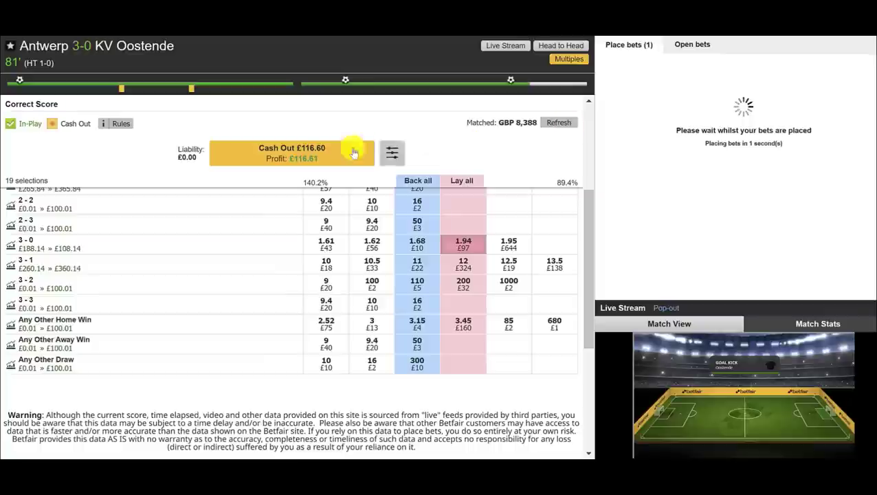
pyautogui.click(851, 171)
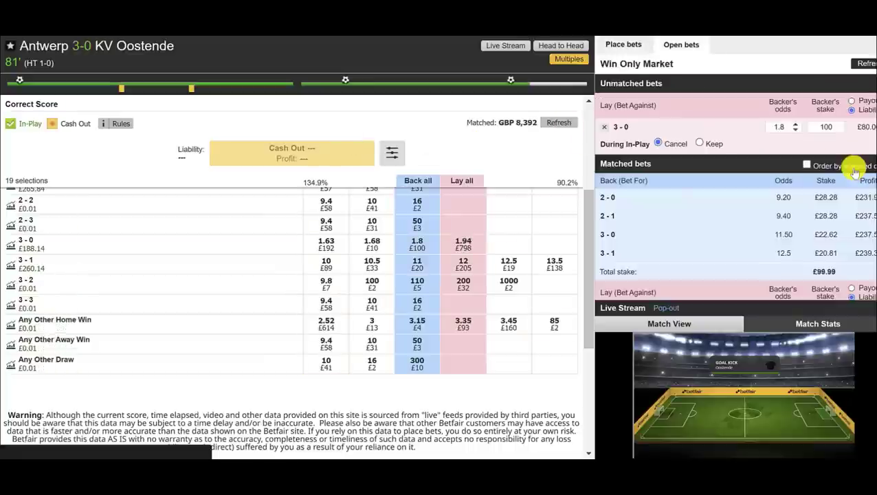
# Refresh the Correct Score market and examine the updated odds and projected profit on the 3-0 and 3-1 scores.
pyautogui.click(562, 122)
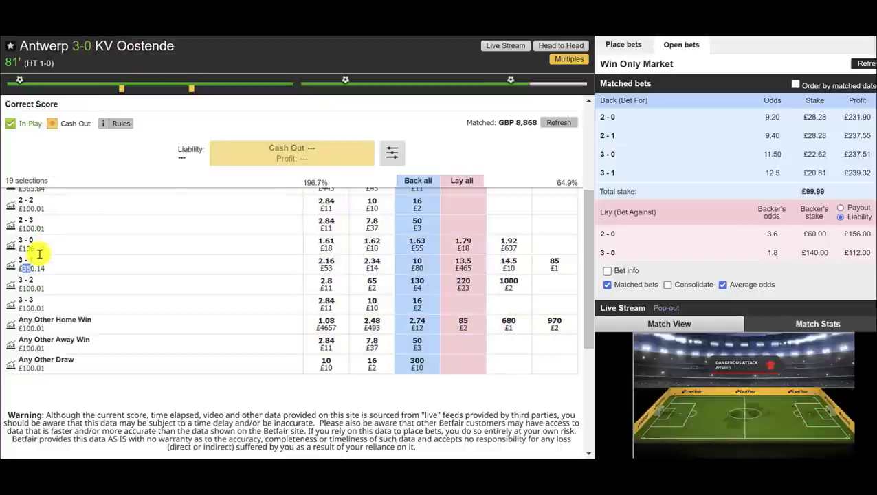
pyautogui.click(570, 124)
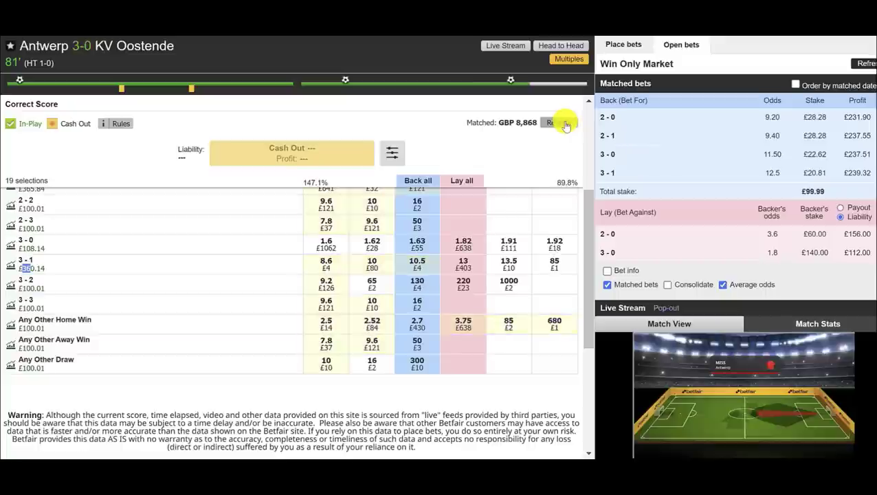
pyautogui.click(568, 124)
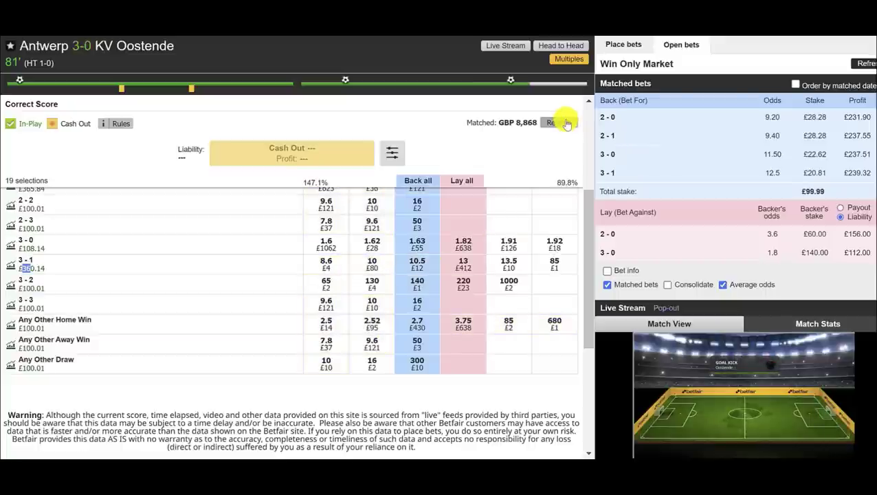
pyautogui.click(567, 124)
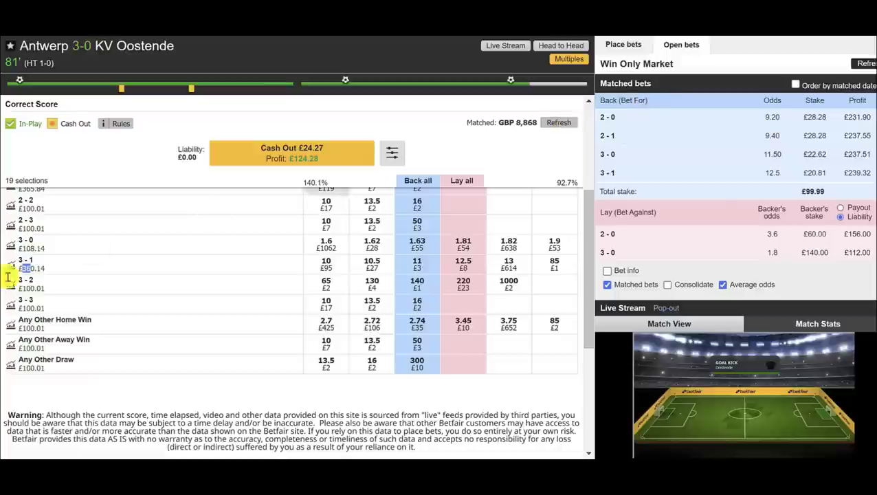
pyautogui.click(30, 273)
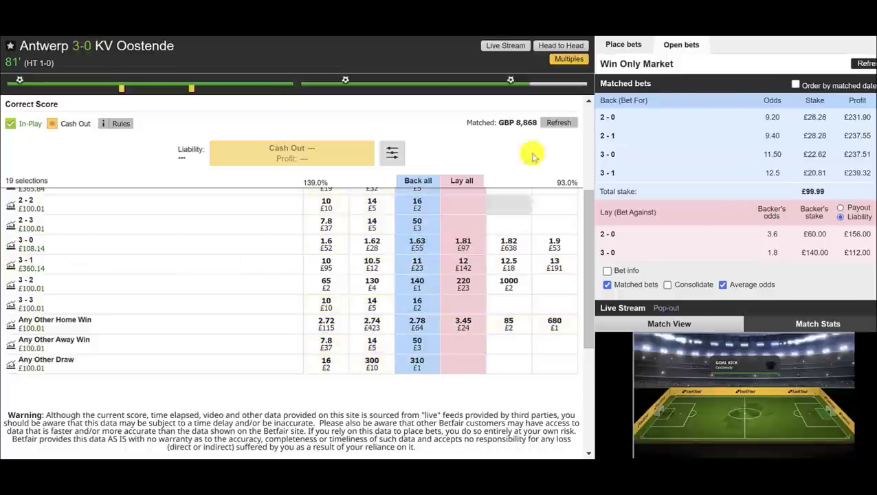
pyautogui.click(572, 123)
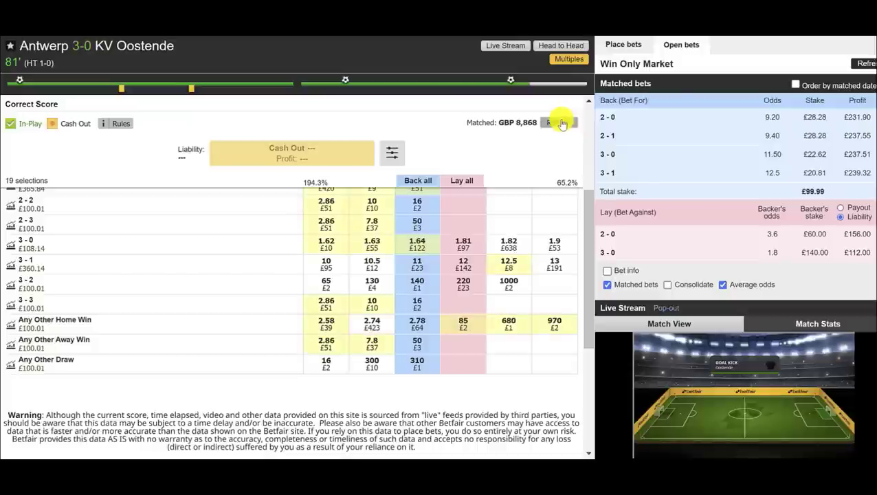